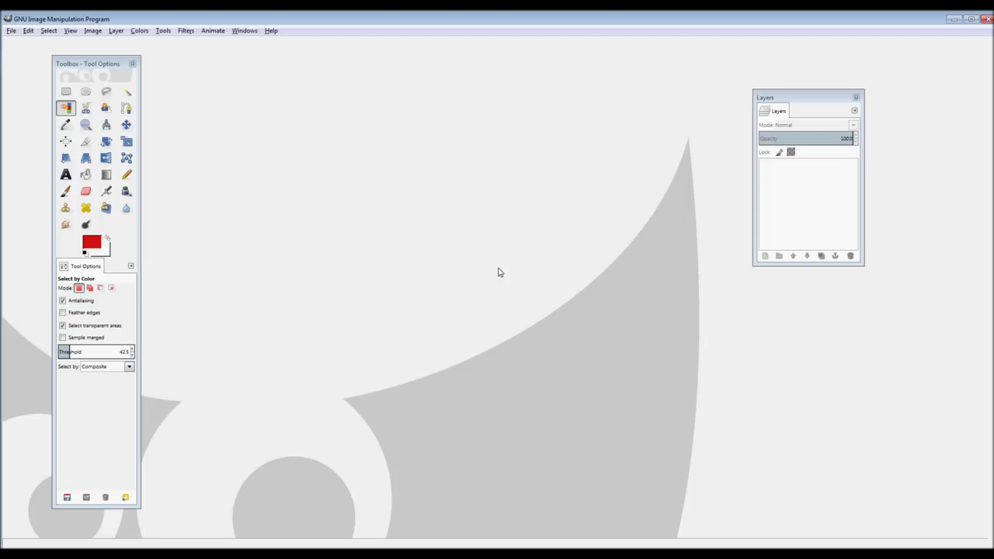
- Open the image MUCH BETTER 007.JPG from the MUCH BETTER folder
{"action": "left_click", "coordinate": [11, 31]}
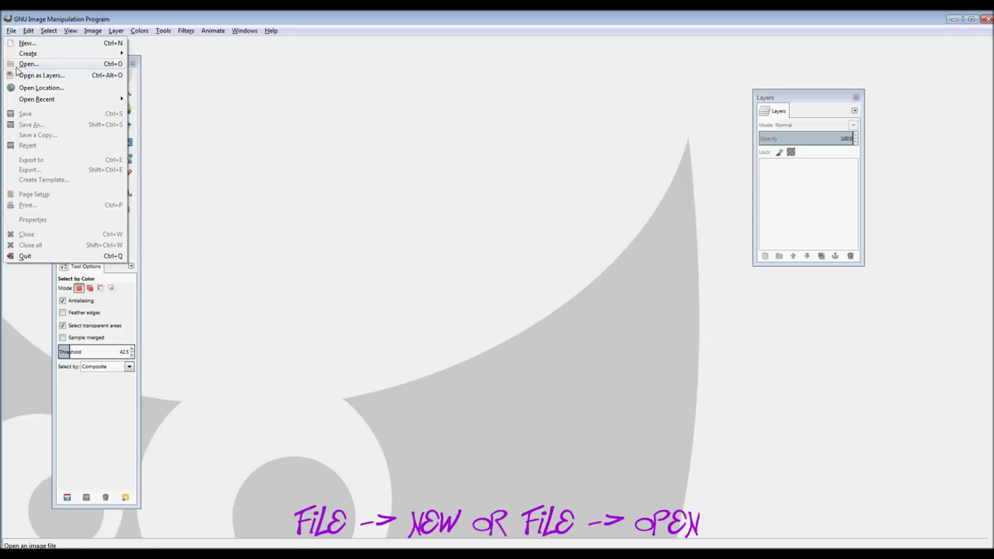
{"action": "left_click", "coordinate": [25, 66]}
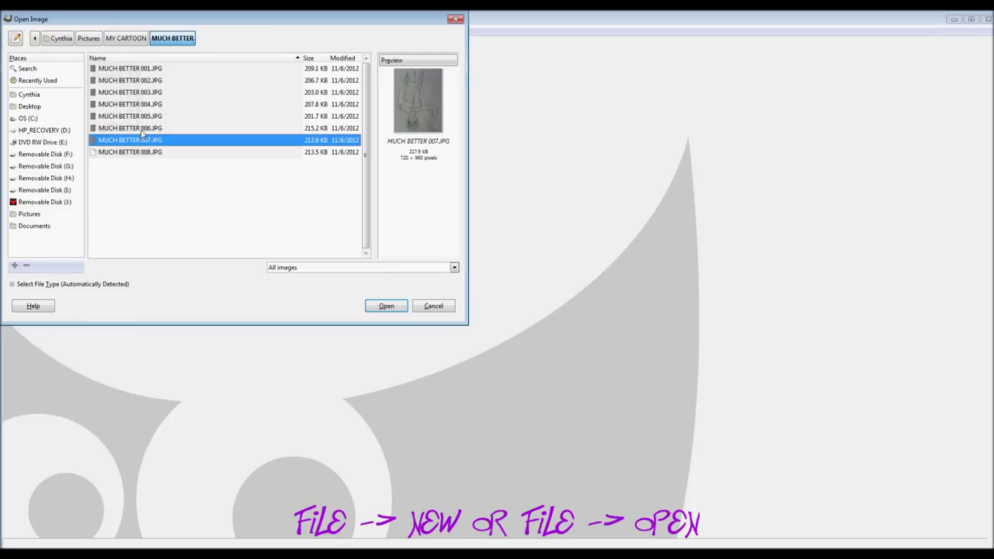
{"action": "left_click", "coordinate": [386, 306]}
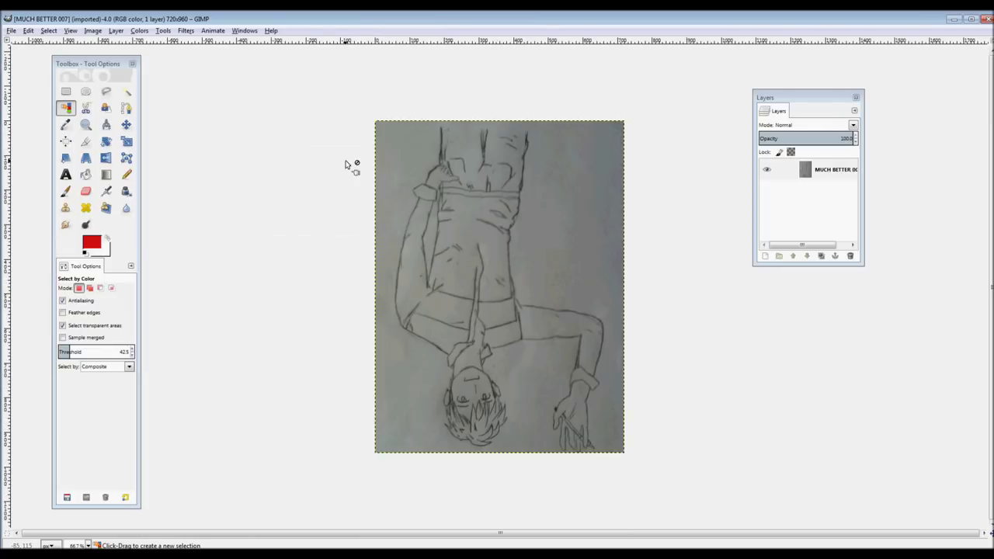
- Zoom in on the entire drawing with the Zoom tool so it fills the canvas height
{"action": "left_click", "coordinate": [86, 126]}
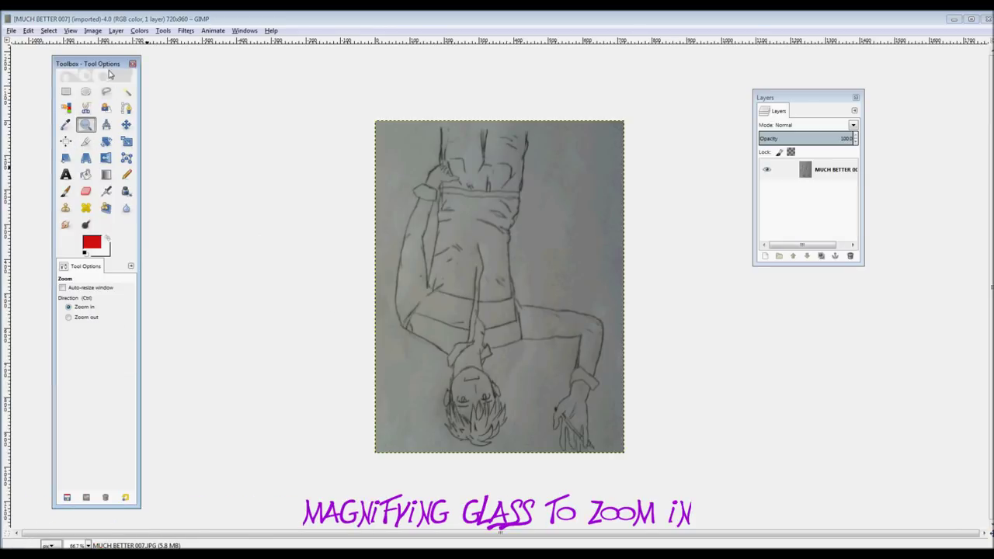
{"action": "mouse_move", "coordinate": [91, 65]}
{"action": "left_mouse_down"}
{"action": "mouse_move", "coordinate": [58, 77]}
{"action": "mouse_move", "coordinate": [90, 64]}
{"action": "left_mouse_up"}
{"action": "mouse_move", "coordinate": [364, 110]}
{"action": "left_mouse_down"}
{"action": "mouse_move", "coordinate": [497, 300]}
{"action": "mouse_move", "coordinate": [638, 466]}
{"action": "left_mouse_up"}
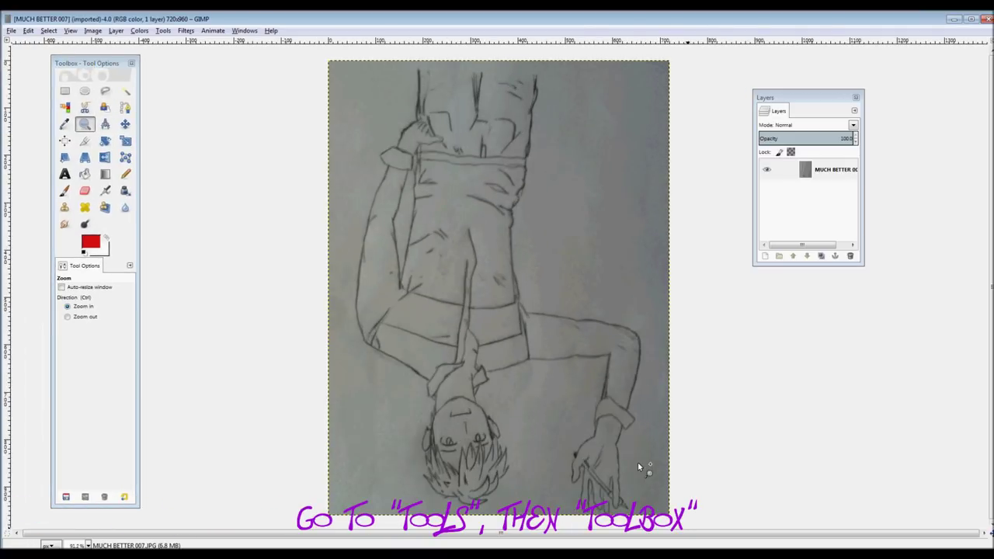
- Rotate the whole image 180° so the drawn figure stands upright
{"action": "left_click", "coordinate": [93, 31]}
{"action": "mouse_move", "coordinate": [109, 66]}
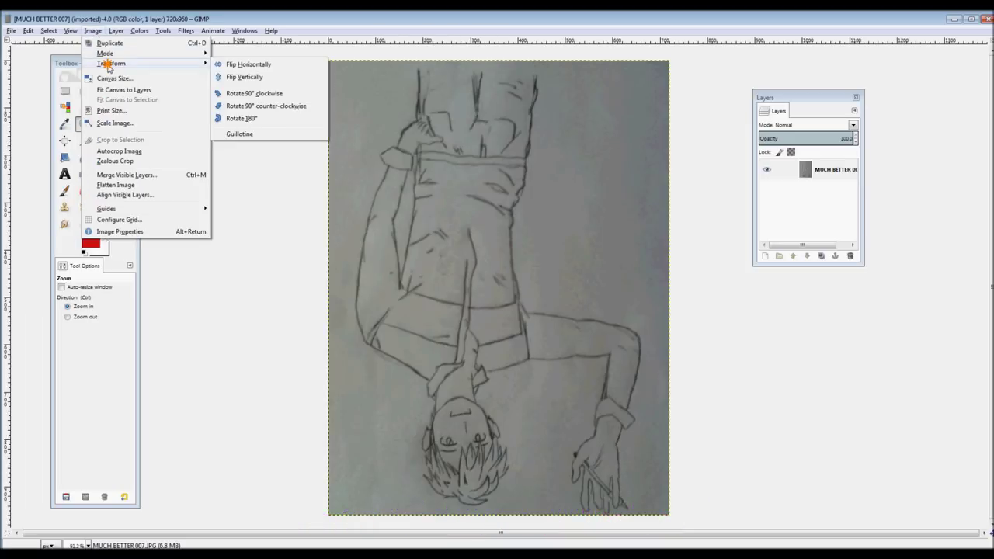
{"action": "left_click", "coordinate": [256, 119]}
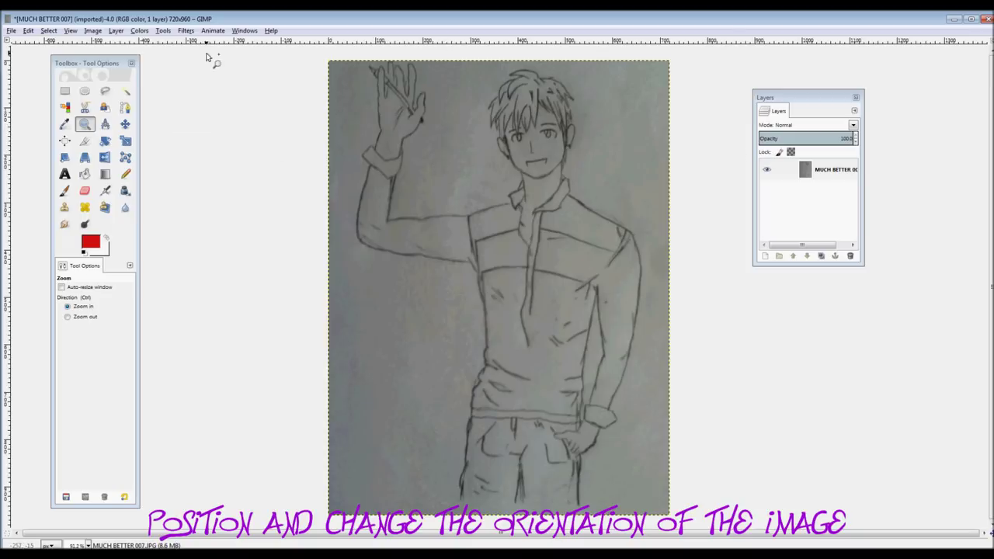
{"action": "left_click", "coordinate": [93, 31]}
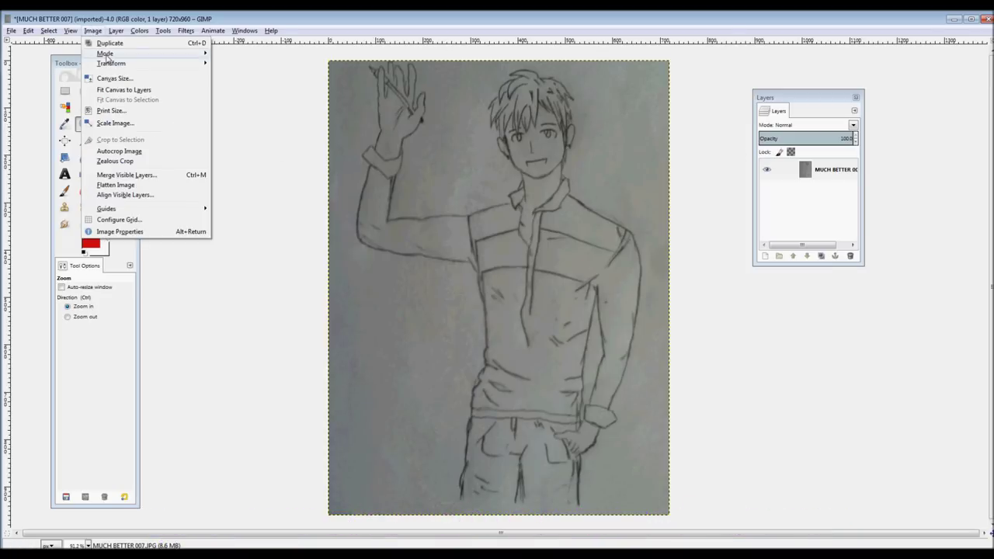
{"action": "mouse_move", "coordinate": [117, 63]}
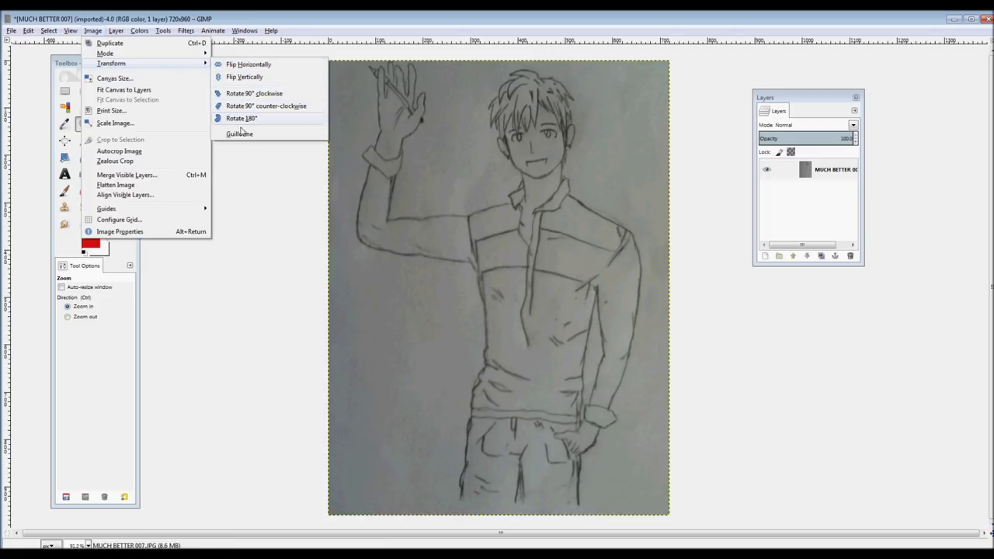
{"action": "mouse_move", "coordinate": [163, 31]}
{"action": "left_click", "coordinate": [112, 14]}
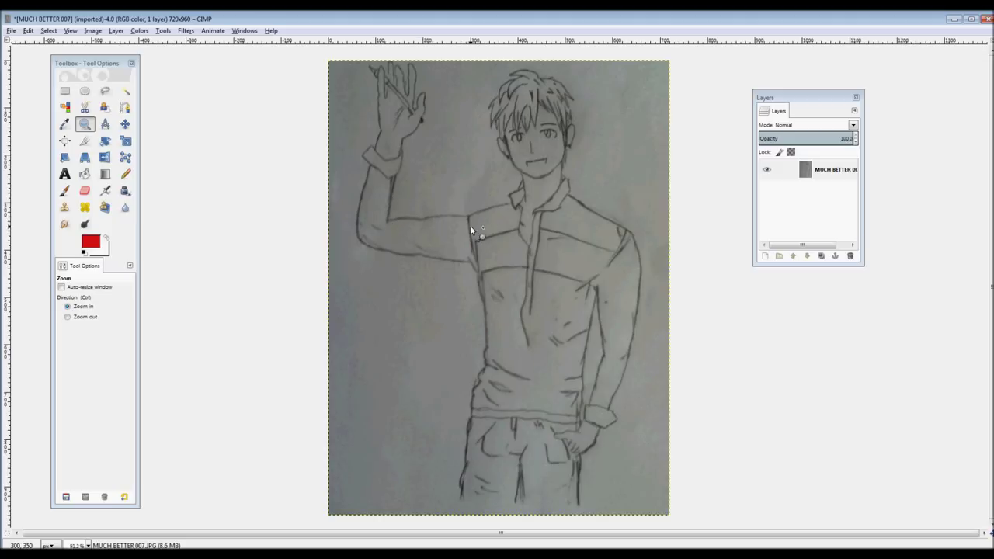
- Use Select by Color to sample the dark pencil line along the raised arm and select the sketch's outlines
{"action": "left_click", "coordinate": [66, 109]}
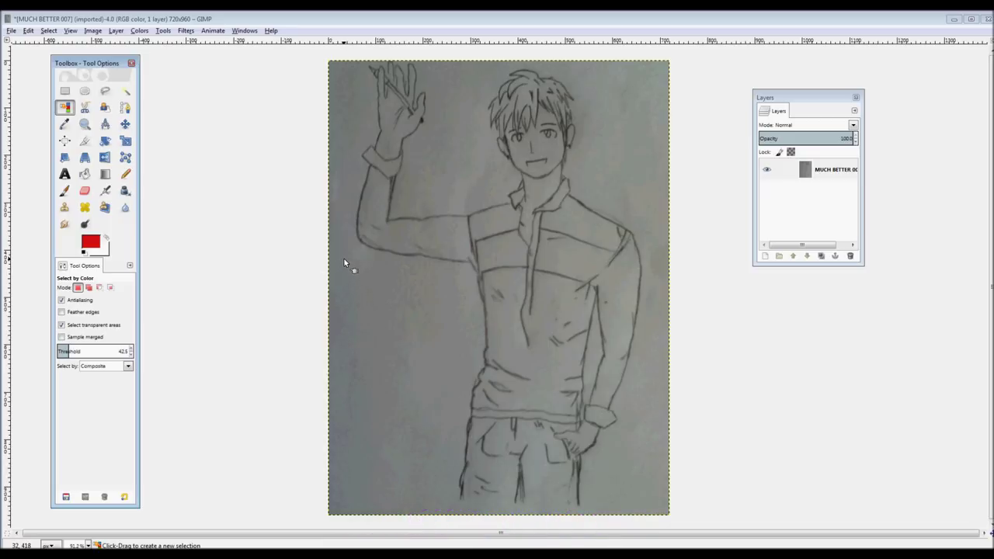
{"action": "left_click_drag", "start_coordinate": [349, 281], "coordinate": [425, 371]}
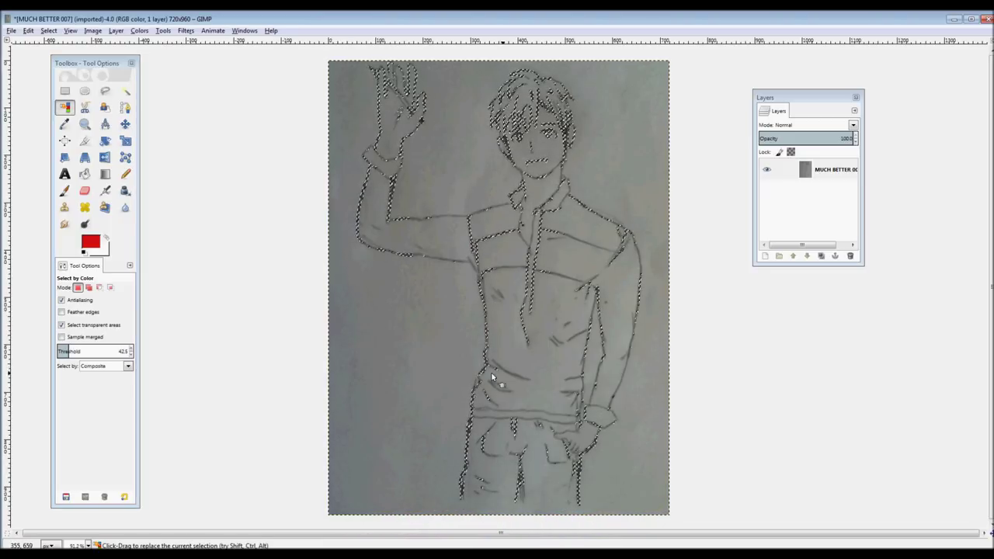
{"action": "left_click", "coordinate": [393, 192]}
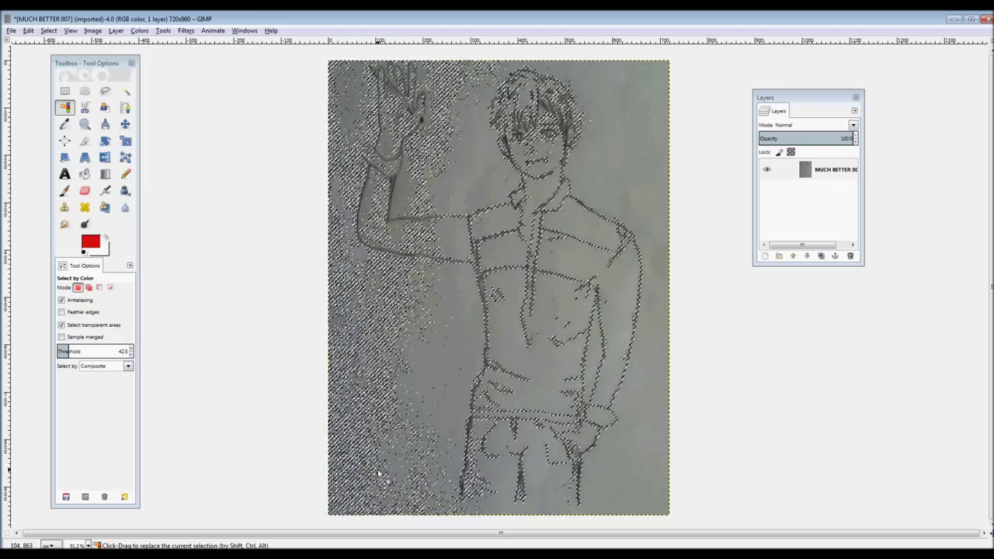
{"action": "left_click", "coordinate": [393, 192]}
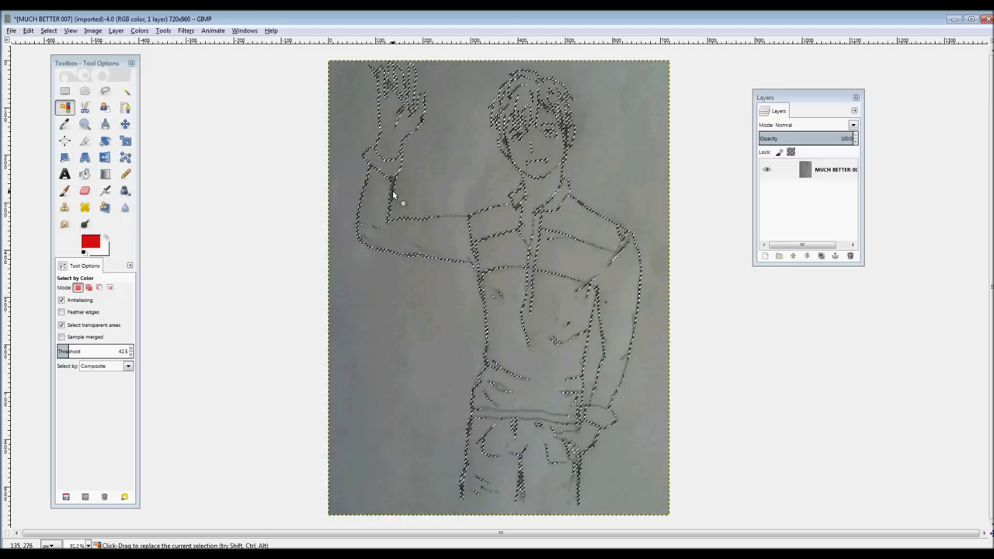
{"action": "left_click", "coordinate": [393, 192]}
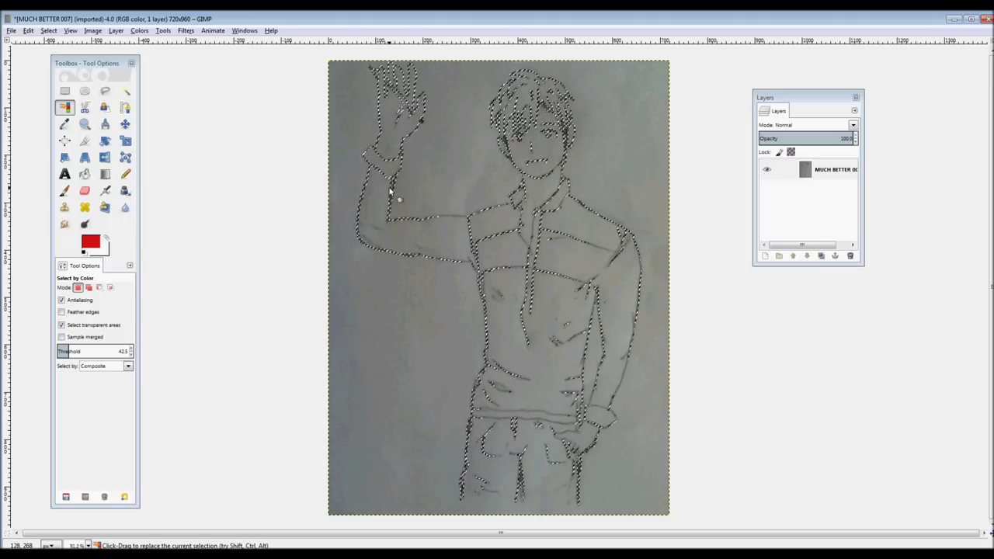
{"action": "mouse_move", "coordinate": [392, 199]}
{"action": "left_mouse_down"}
{"action": "mouse_move", "coordinate": [414, 217]}
{"action": "mouse_move", "coordinate": [385, 211]}
{"action": "mouse_move", "coordinate": [396, 189]}
{"action": "mouse_move", "coordinate": [388, 224]}
{"action": "left_mouse_up"}
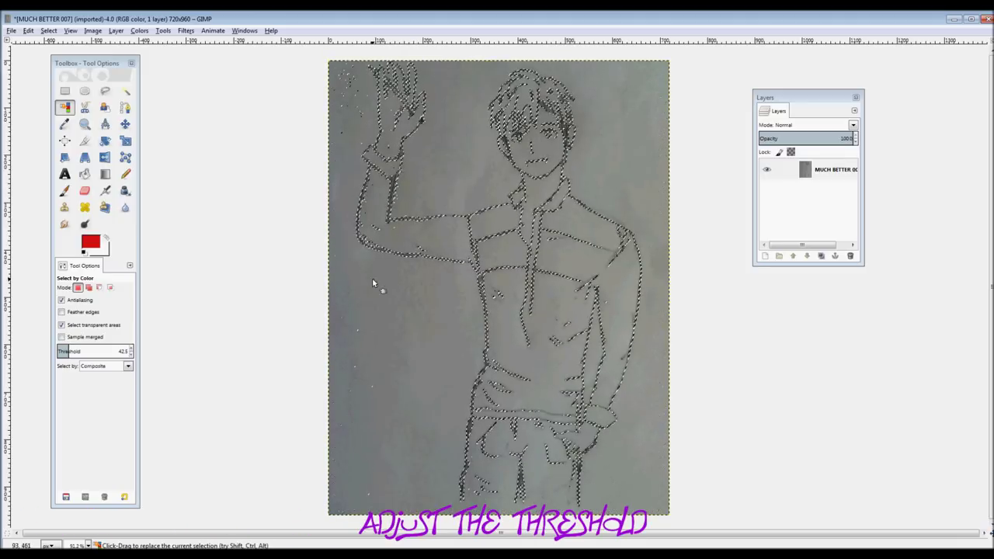
- Try a Select by Color threshold of 49.9, sampling pencil lines on the raised arm and face
{"action": "left_click", "coordinate": [70, 351]}
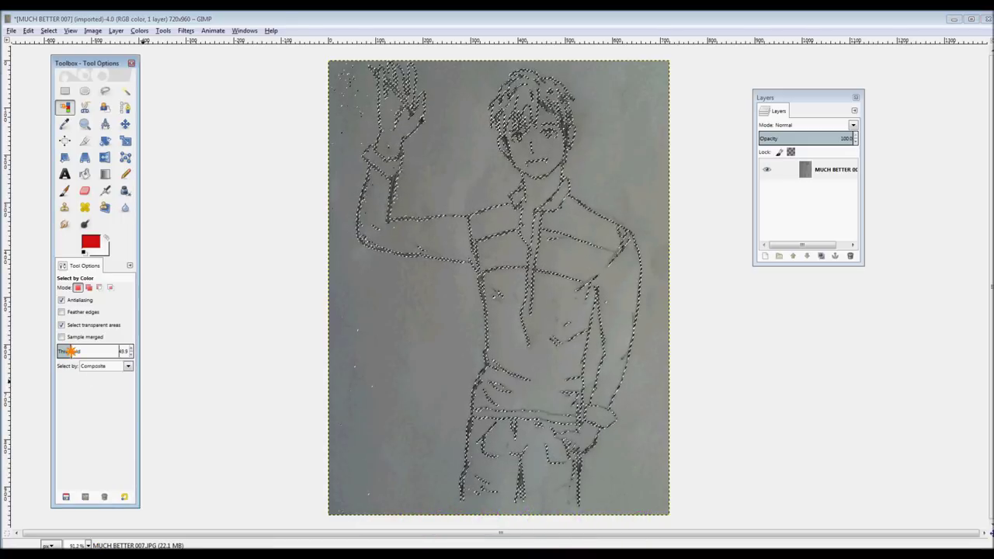
{"action": "left_click", "coordinate": [392, 194]}
{"action": "left_click_drag", "start_coordinate": [391, 195], "coordinate": [386, 254]}
{"action": "left_click", "coordinate": [384, 250]}
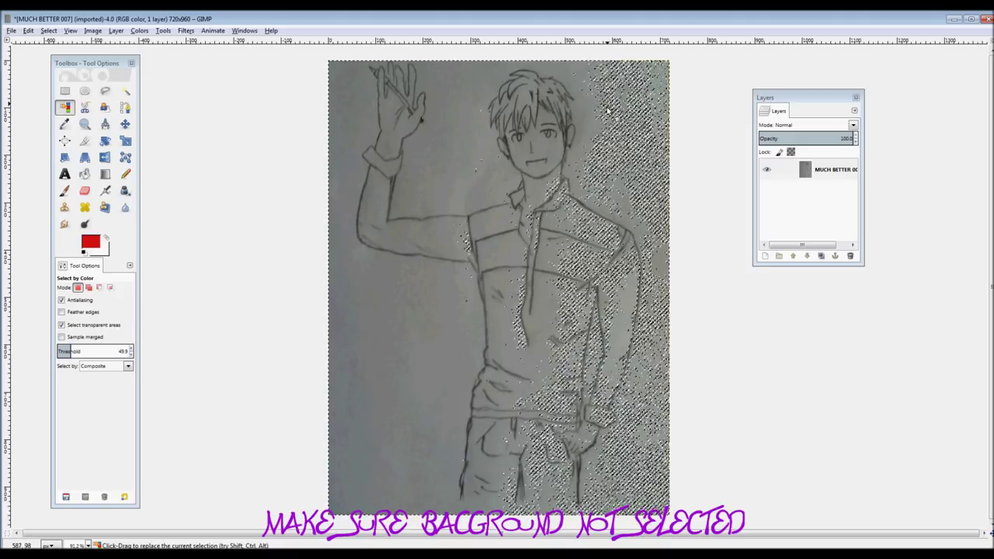
{"action": "left_click", "coordinate": [566, 137]}
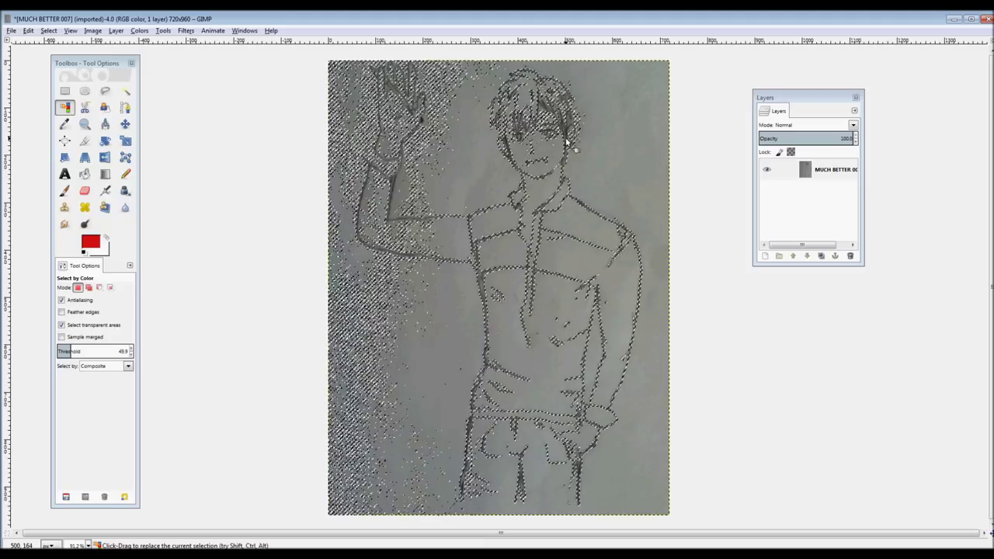
{"action": "key", "text": "ctrl+shift+a"}
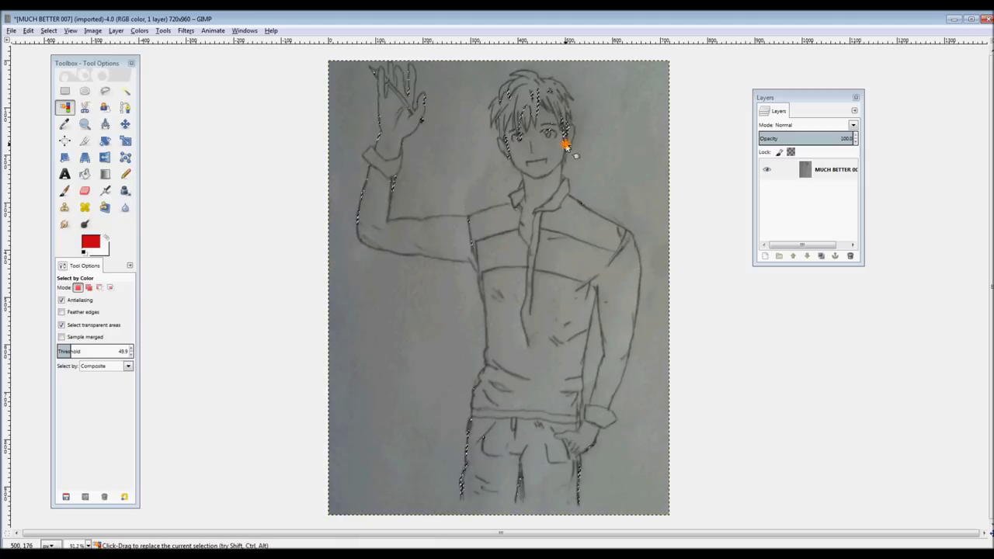
{"action": "left_click", "coordinate": [566, 147]}
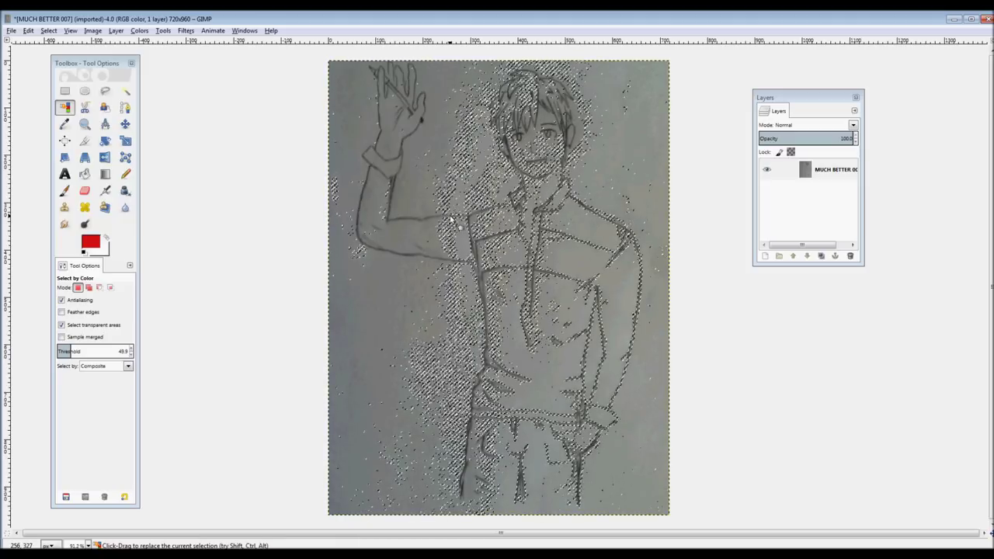
{"action": "left_click", "coordinate": [392, 198]}
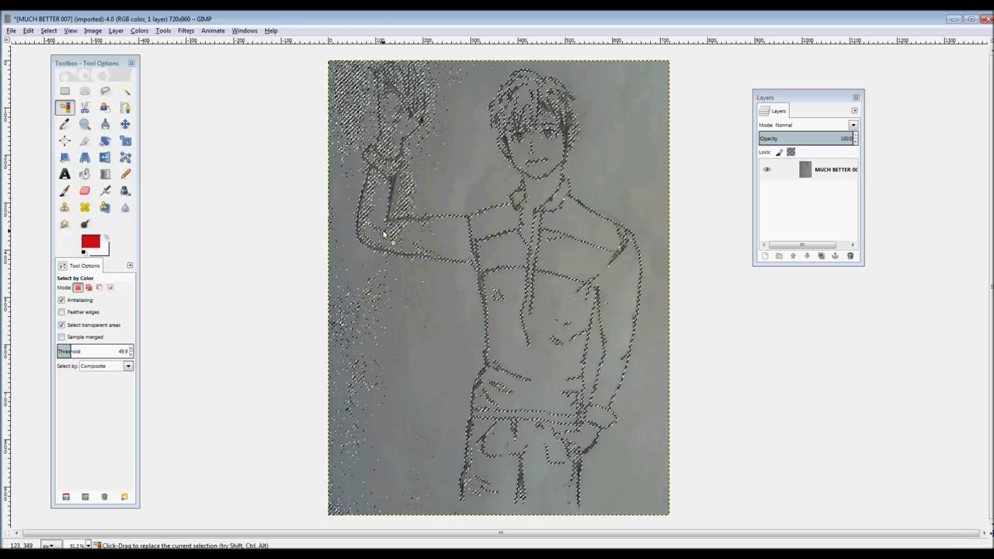
- Set the Select by Color threshold to 40.7 and reselect the pencil lines from the raised arm's outline
{"action": "left_click_drag", "start_coordinate": [83, 351], "coordinate": [75, 351]}
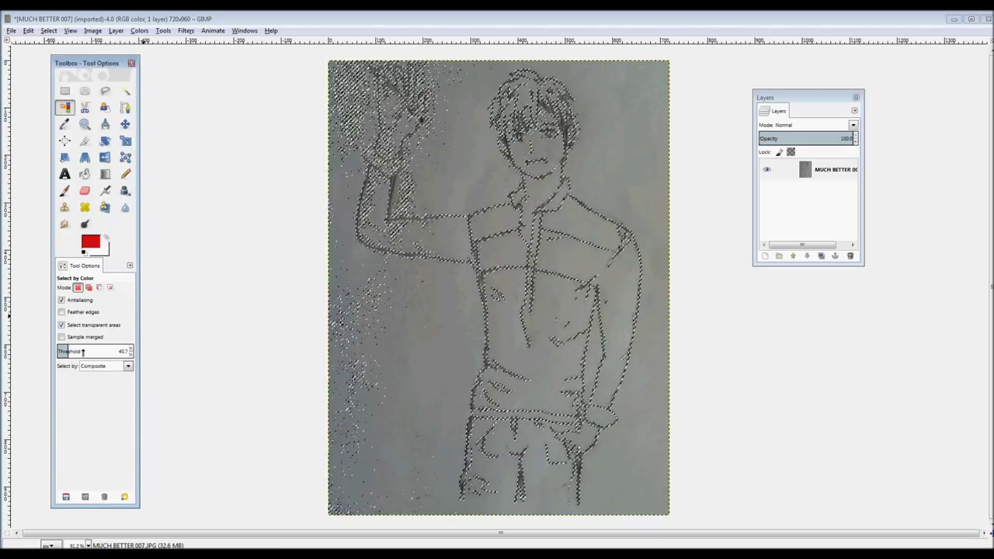
{"action": "left_click", "coordinate": [391, 190]}
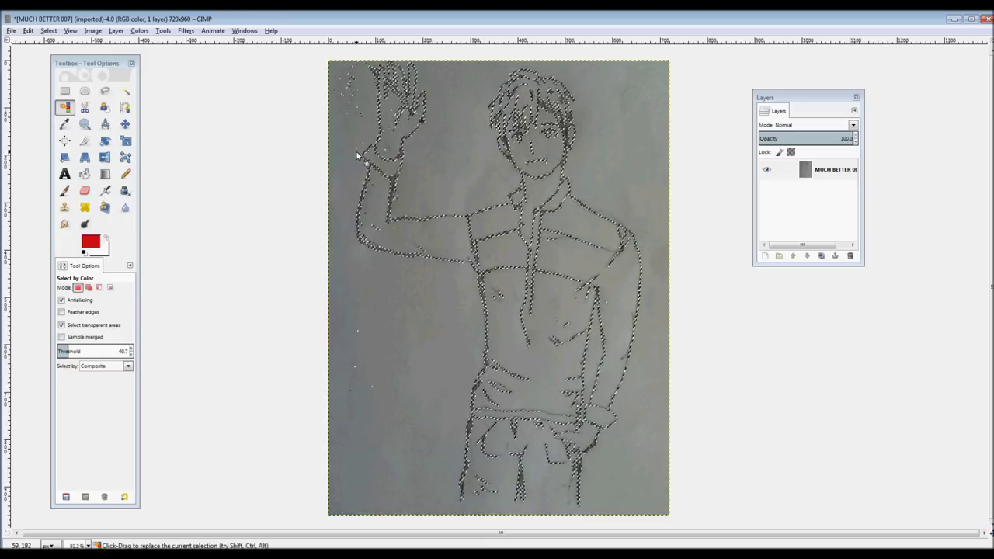
- Copy the selected pencil lines and paste them as a new layer
{"action": "left_click", "coordinate": [28, 30]}
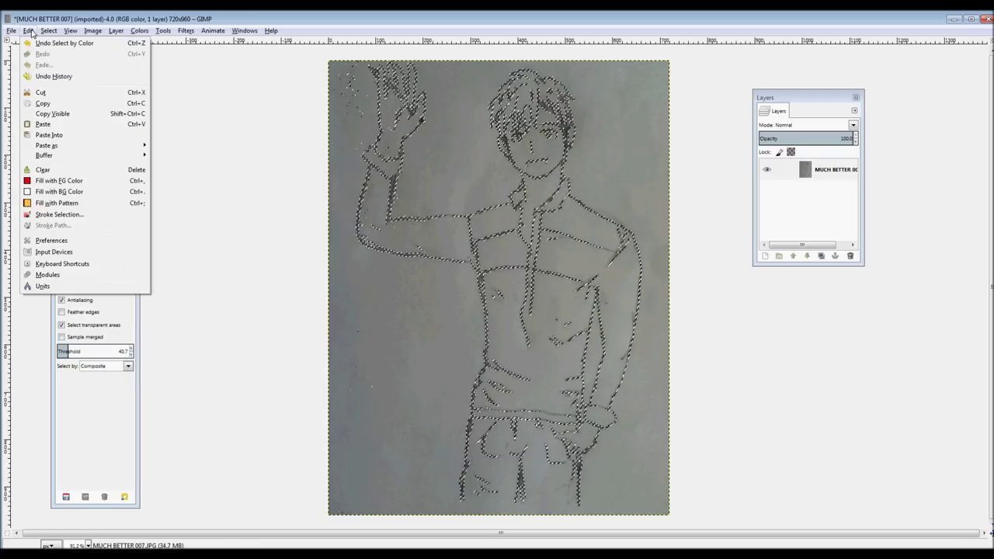
{"action": "left_click", "coordinate": [31, 102]}
{"action": "left_click", "coordinate": [28, 30]}
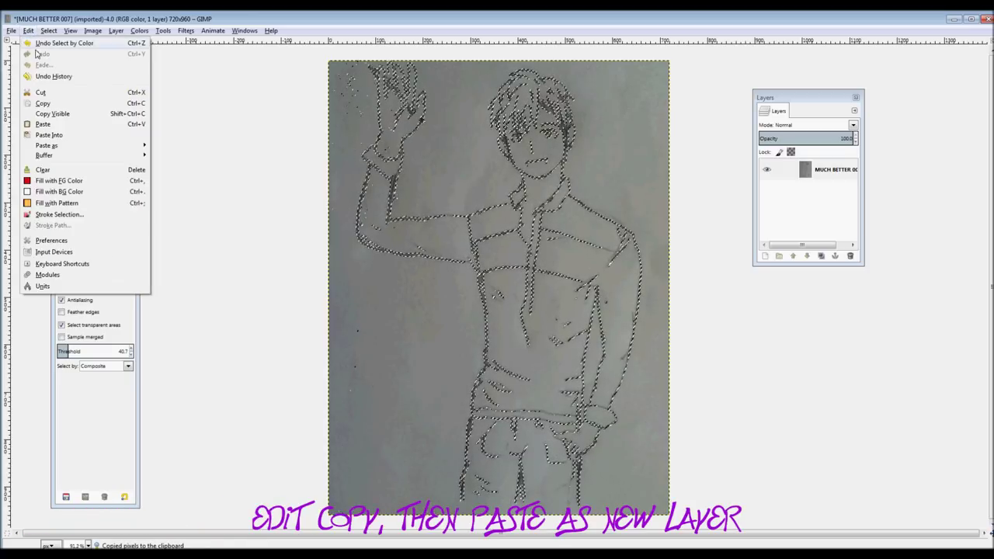
{"action": "mouse_move", "coordinate": [55, 146]}
{"action": "left_click", "coordinate": [166, 158]}
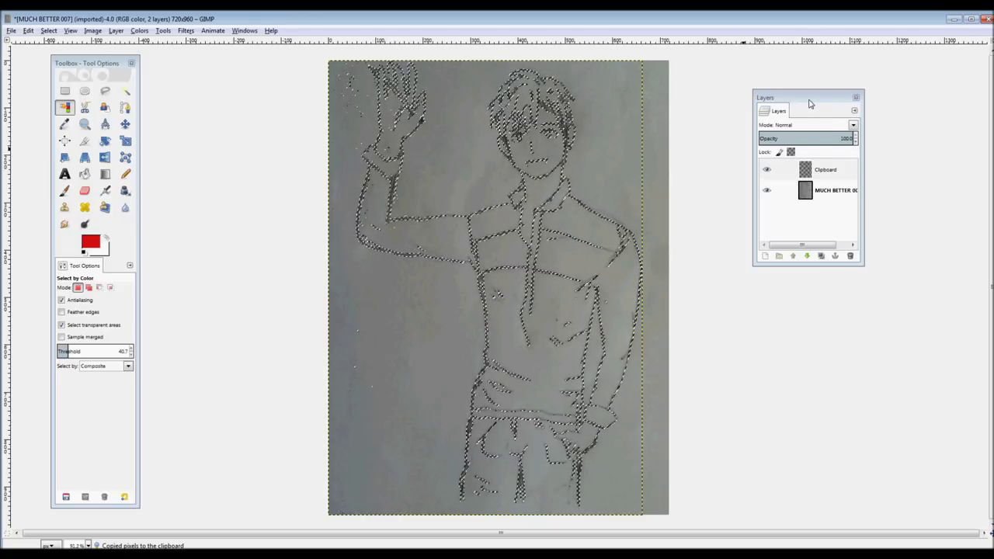
- Make the pasted Clipboard layer active, and bring up the Layers dialog and reposition it beside the image
{"action": "left_click", "coordinate": [822, 174]}
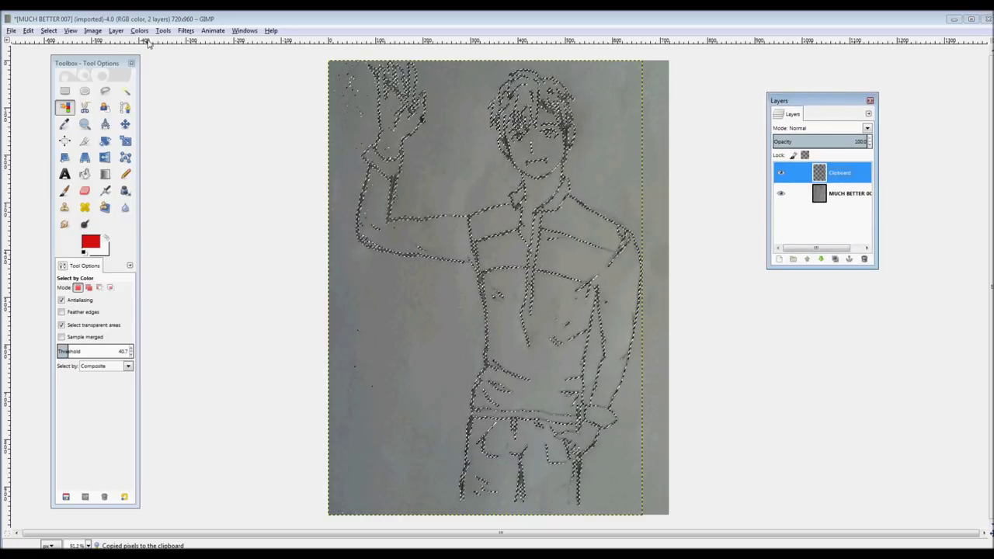
{"action": "left_click", "coordinate": [245, 30]}
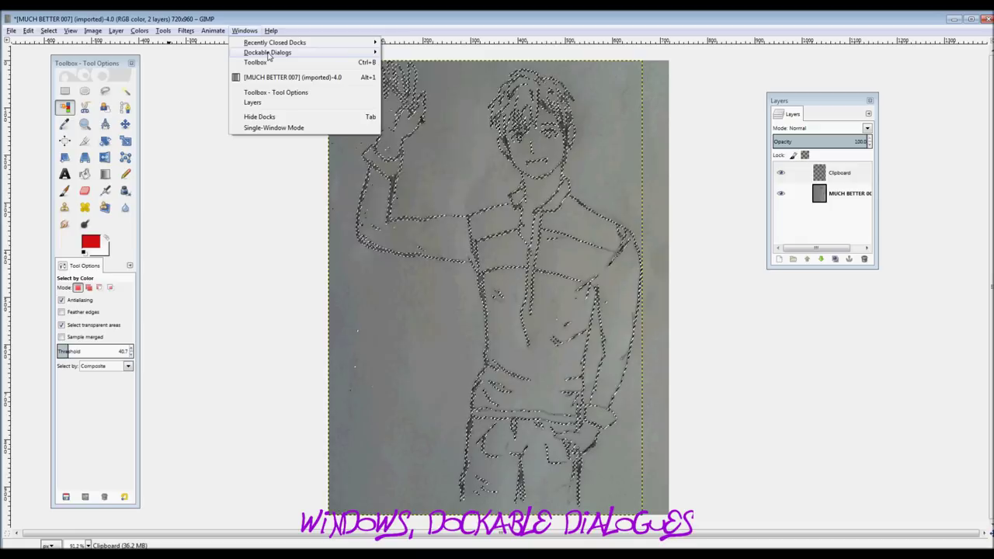
{"action": "mouse_move", "coordinate": [268, 53]}
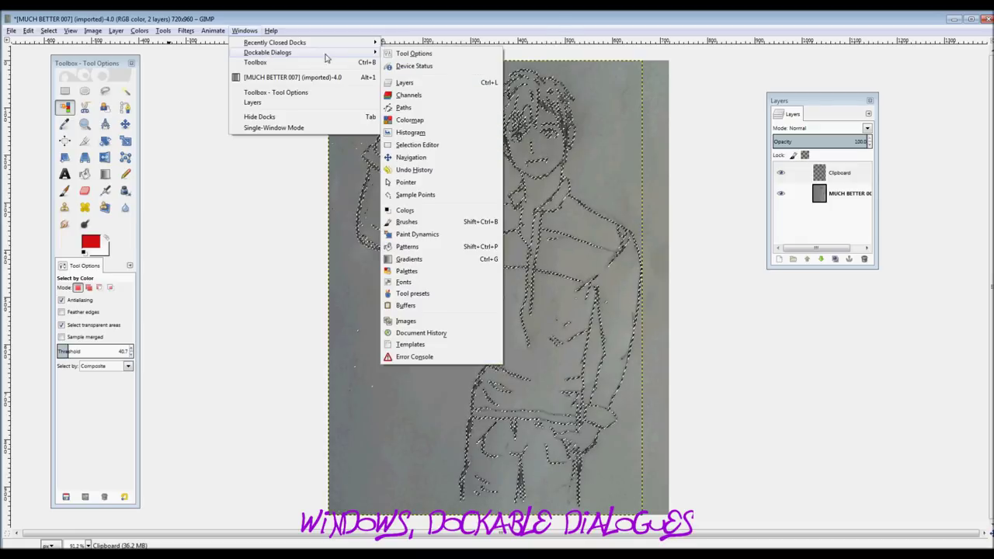
{"action": "left_click", "coordinate": [415, 86]}
{"action": "left_click_drag", "start_coordinate": [839, 101], "coordinate": [836, 131]}
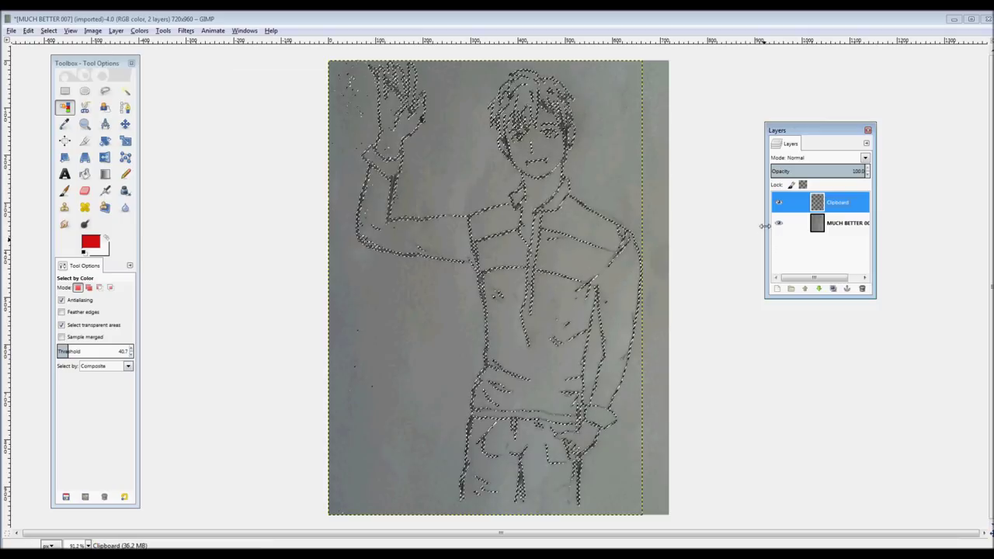
{"action": "mouse_move", "coordinate": [832, 129]}
{"action": "left_mouse_down"}
{"action": "mouse_move", "coordinate": [842, 108]}
{"action": "mouse_move", "coordinate": [814, 130]}
{"action": "mouse_move", "coordinate": [822, 122]}
{"action": "left_mouse_up"}
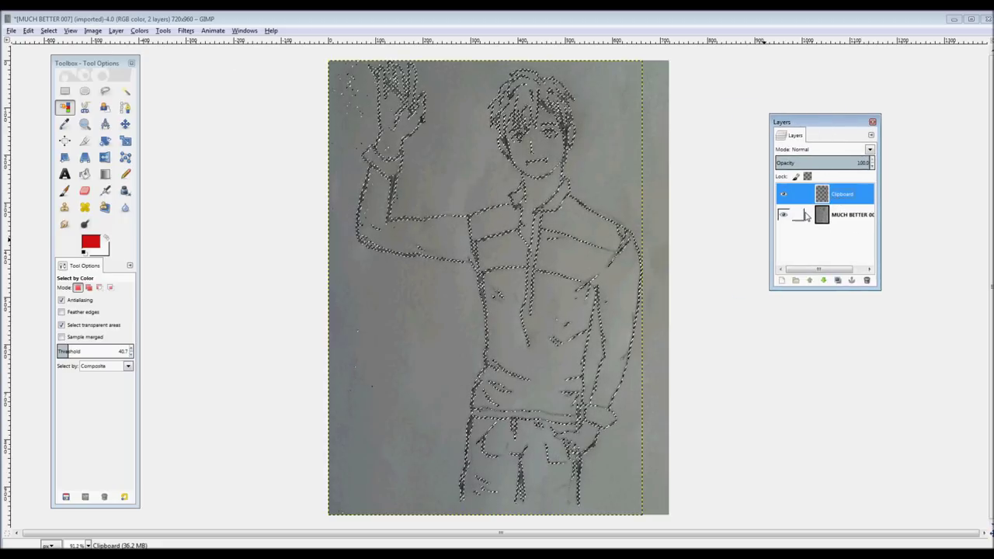
- Add a white-filled layer of 720 x 960 px directly above the photographed sketch layer
{"action": "left_click", "coordinate": [843, 220]}
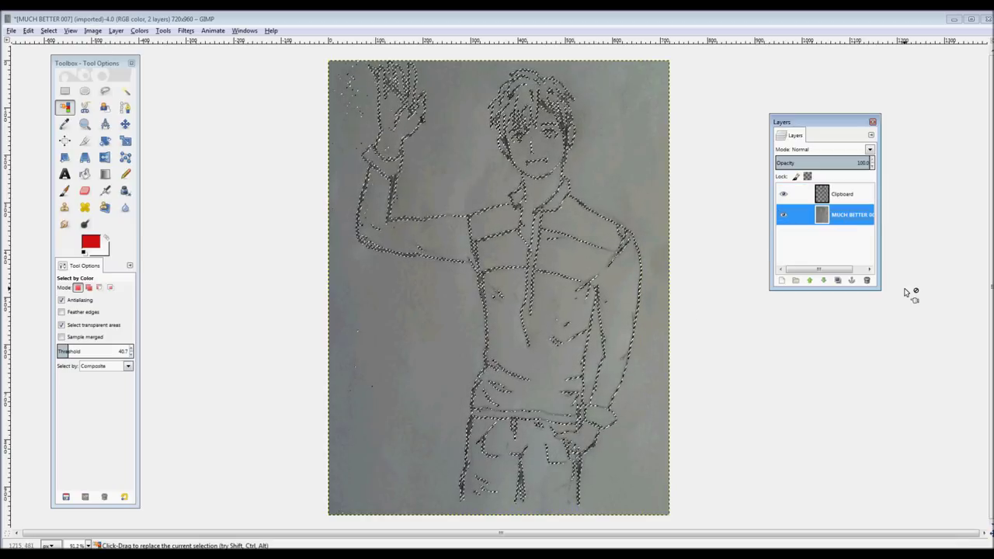
{"action": "left_click", "coordinate": [810, 281]}
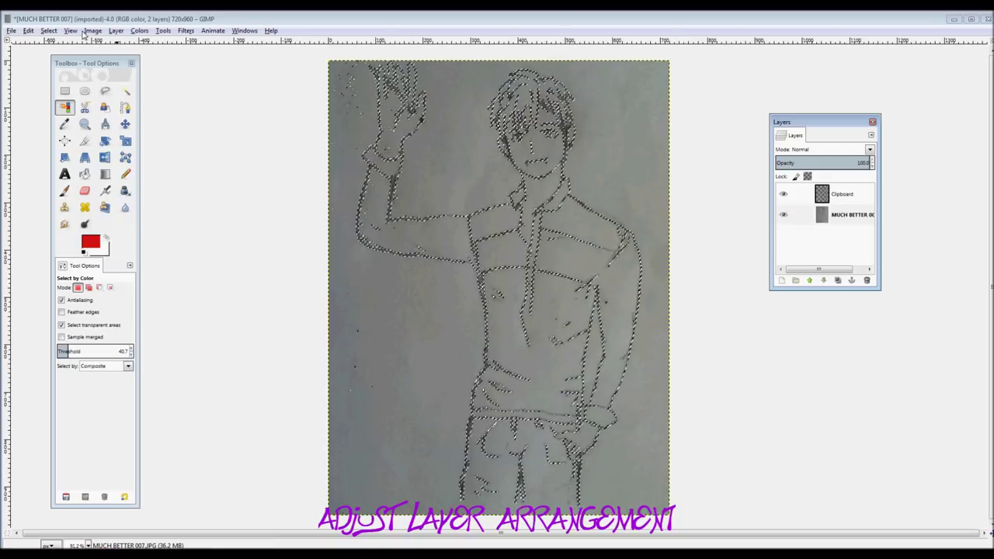
{"action": "left_click", "coordinate": [116, 30]}
{"action": "left_click", "coordinate": [133, 42]}
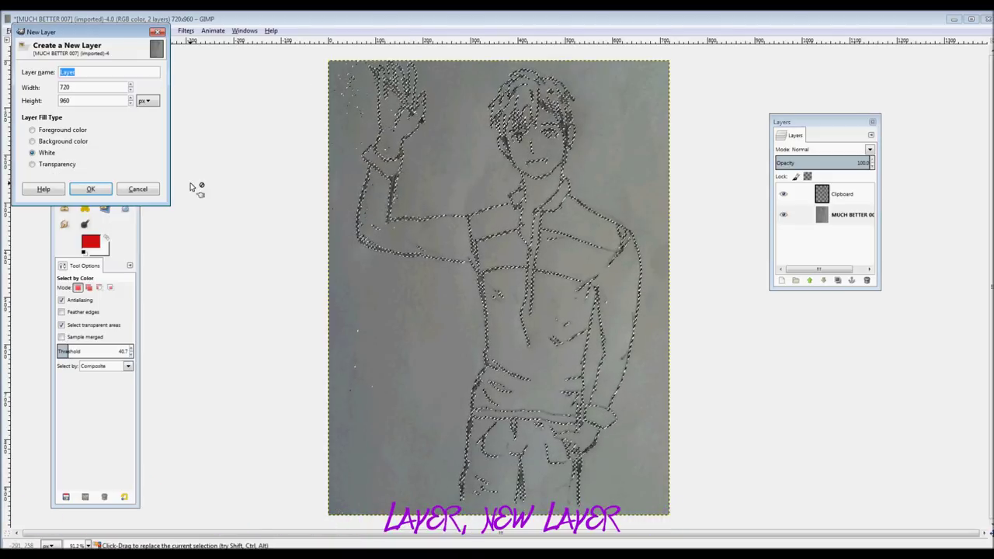
{"action": "left_click", "coordinate": [91, 189]}
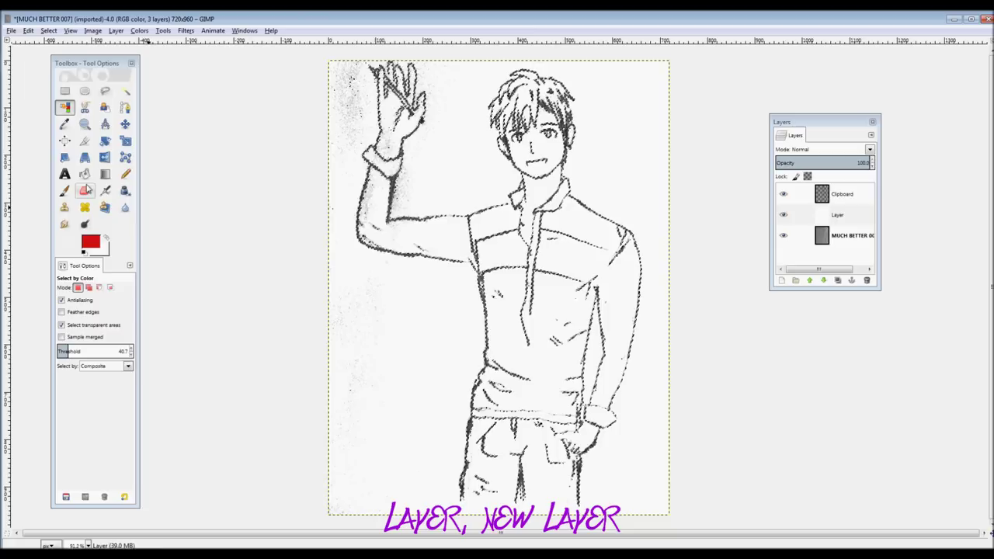
- Rename the Clipboard layer as LINING, and toggle its visibility to check the extracted lines
{"action": "left_click", "coordinate": [845, 195]}
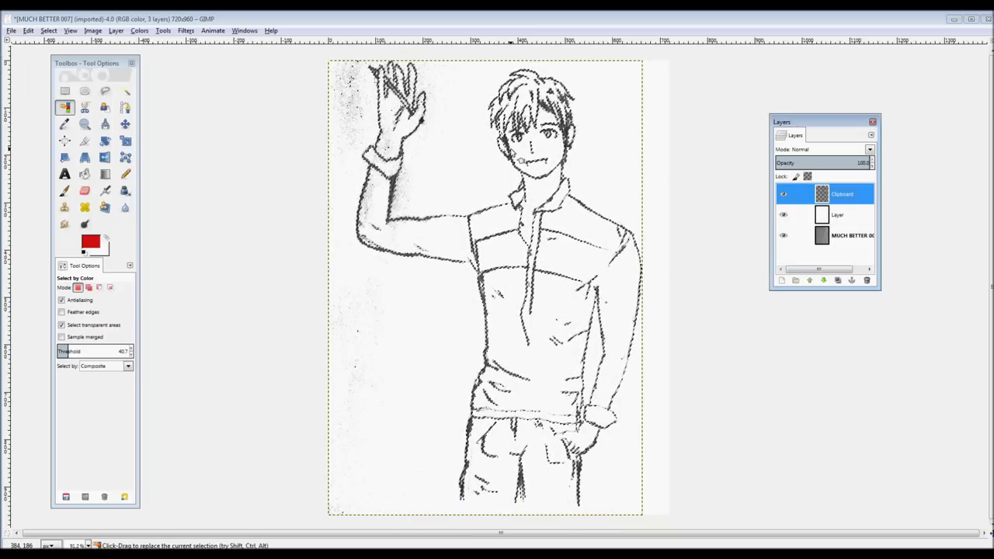
{"action": "double_click", "coordinate": [847, 194]}
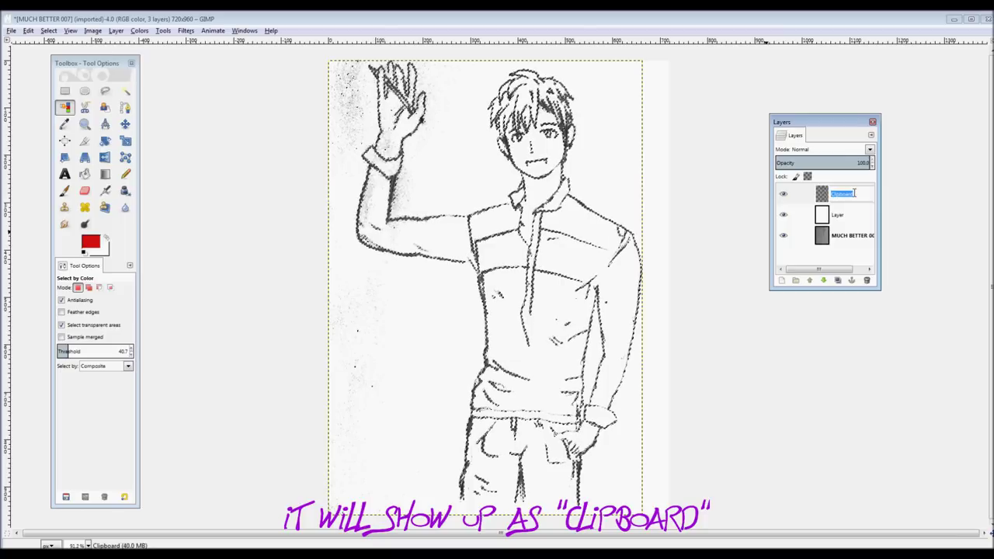
{"action": "type", "text": "LINING"}
{"action": "key", "text": "Return"}
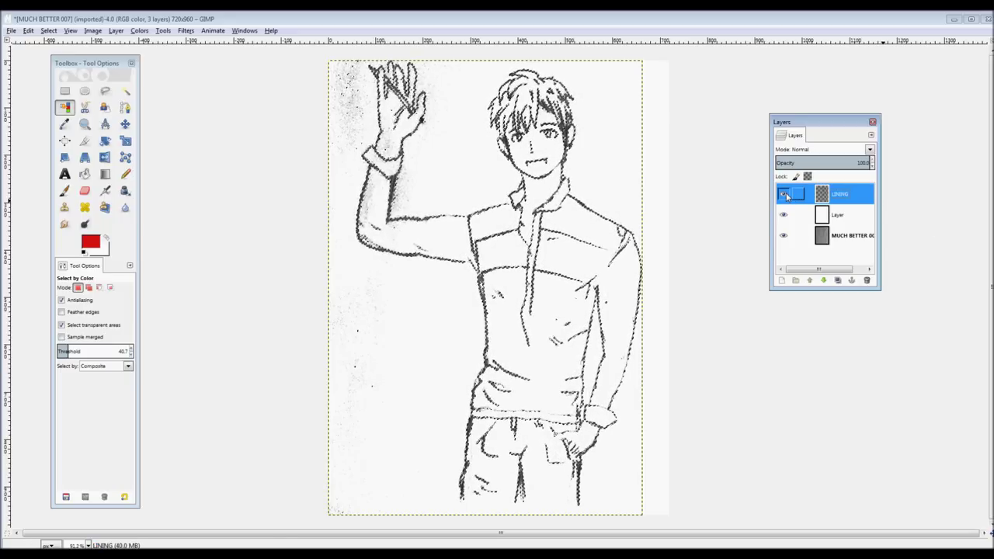
{"action": "left_click", "coordinate": [786, 195]}
{"action": "left_click", "coordinate": [786, 195]}
{"action": "left_click", "coordinate": [787, 195]}
{"action": "left_click", "coordinate": [787, 195]}
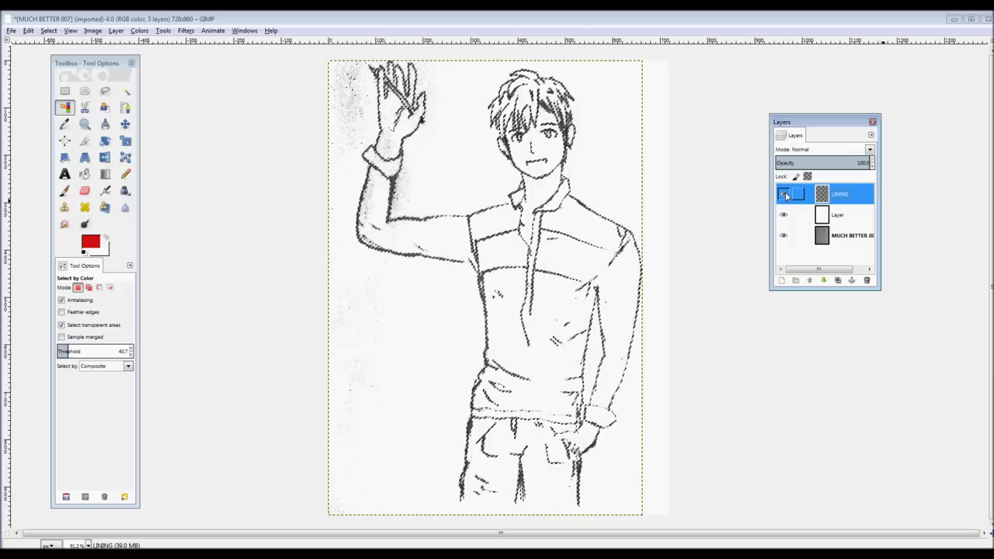
- Show only the original photo layer and clear the selection around the pencil lines
{"action": "left_click", "coordinate": [822, 239]}
{"action": "left_click", "coordinate": [783, 235], "text": "shift"}
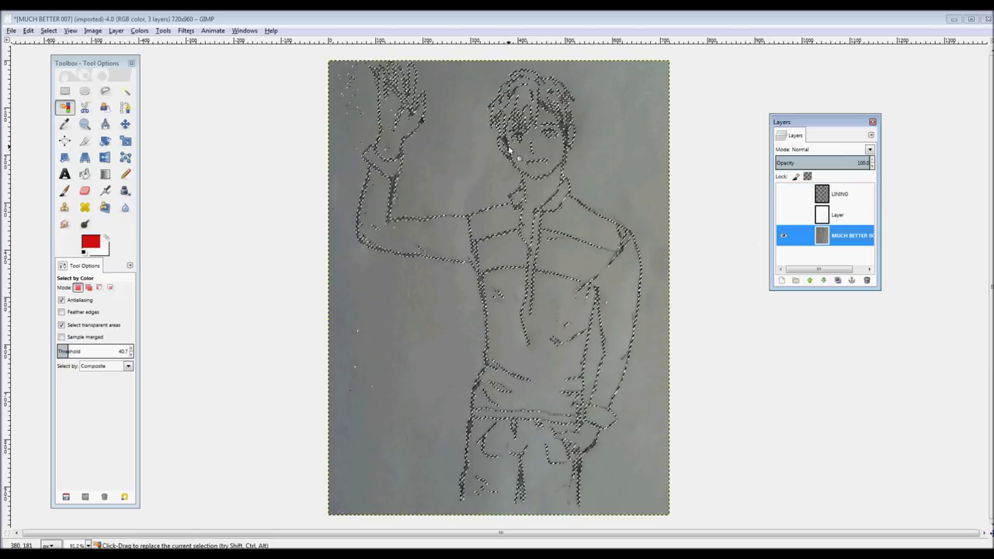
{"action": "key", "text": "r"}
{"action": "left_click_drag", "start_coordinate": [452, 146], "coordinate": [475, 164]}
{"action": "left_click", "coordinate": [436, 175]}
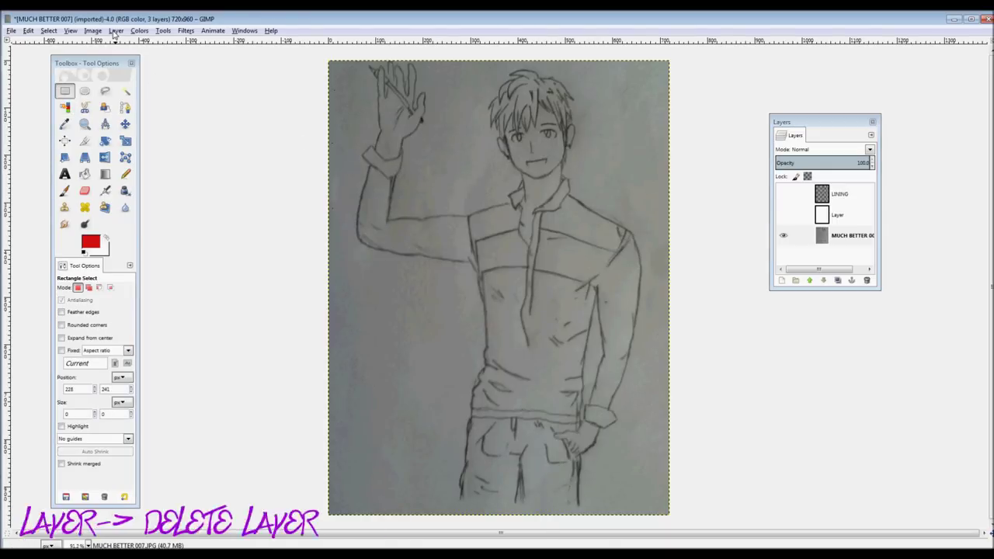
- Delete the original photo layer and make the LINING and white layers visible again
{"action": "left_click", "coordinate": [115, 31]}
{"action": "left_click", "coordinate": [132, 109]}
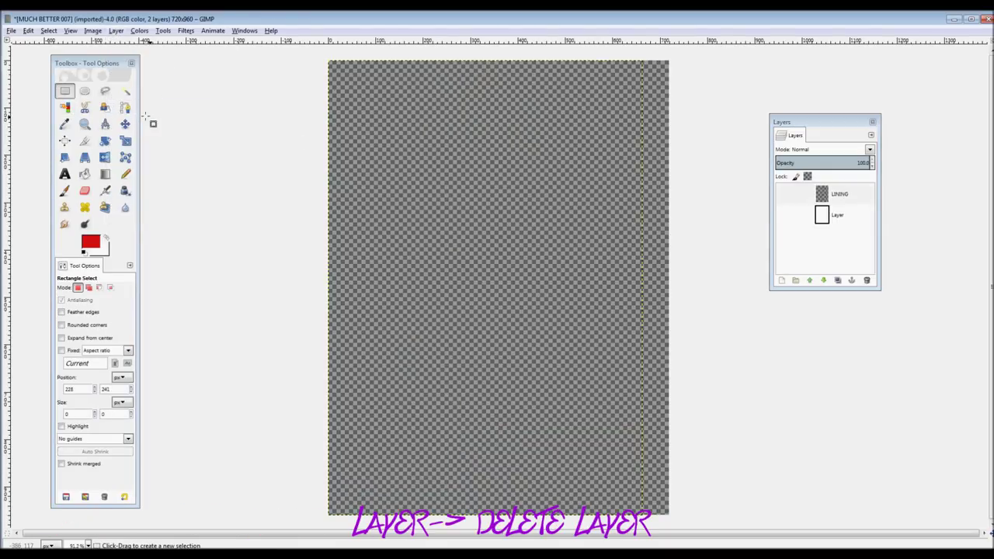
{"action": "left_click", "coordinate": [782, 195]}
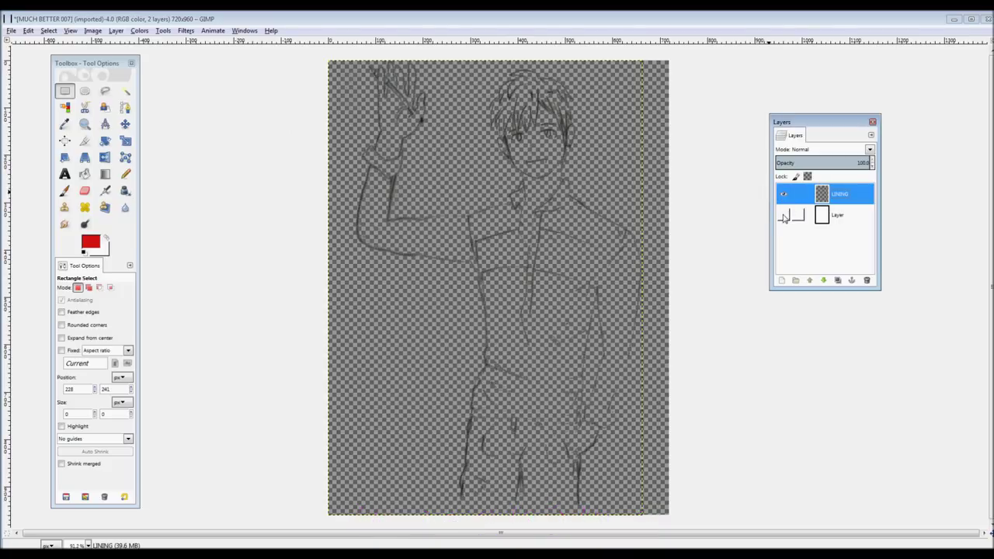
{"action": "left_click", "coordinate": [783, 216]}
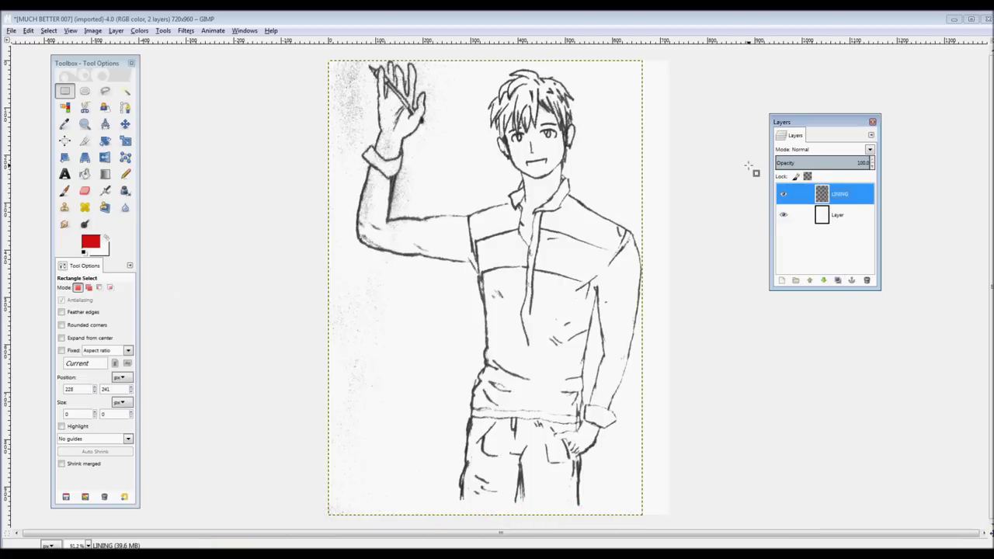
- Clear any remaining selection with Rectangle Select and make the white background layer active
{"action": "left_click", "coordinate": [67, 93]}
{"action": "left_click", "coordinate": [411, 307]}
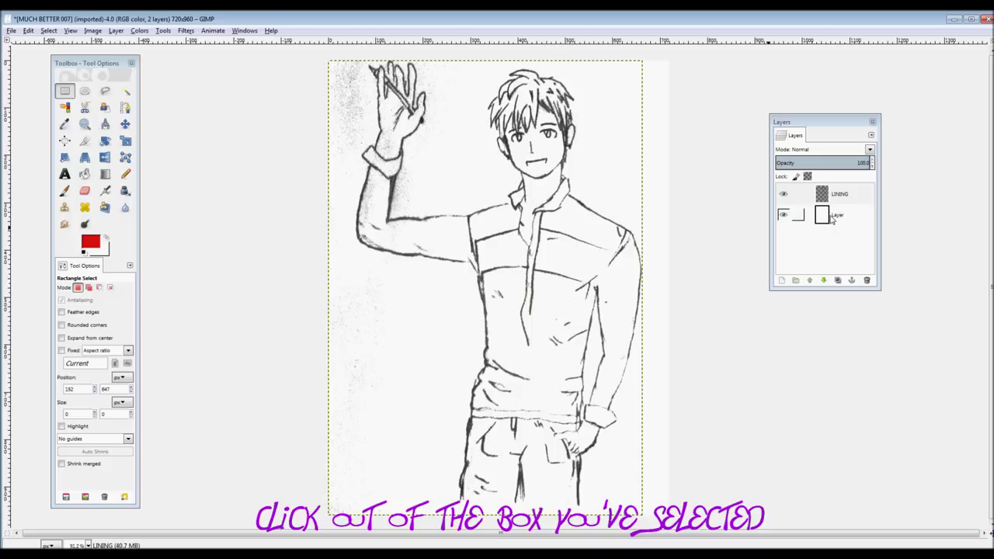
{"action": "left_click", "coordinate": [830, 216]}
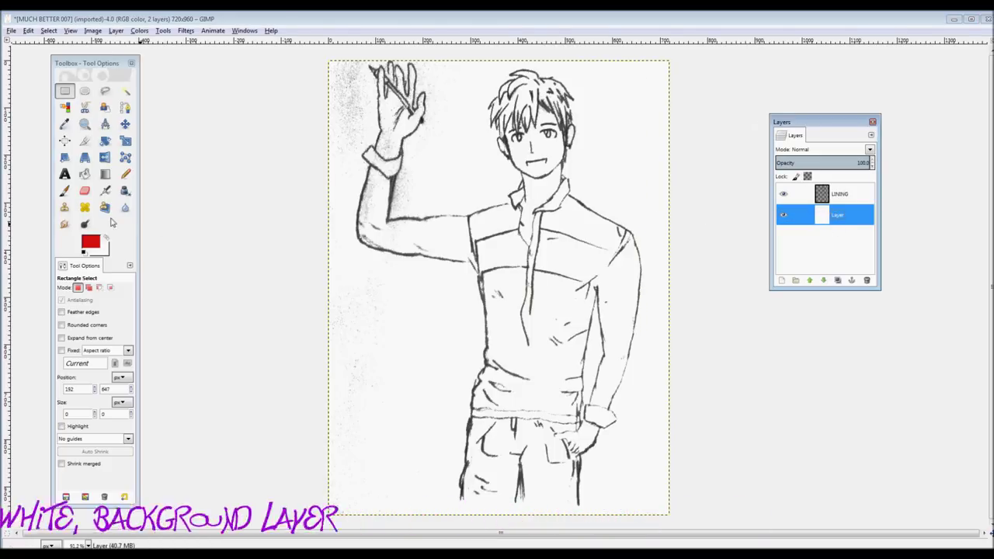
- Try red Paintbrush strokes at size 20 across the raised arm's sleeve on the white layer
{"action": "left_click", "coordinate": [64, 191]}
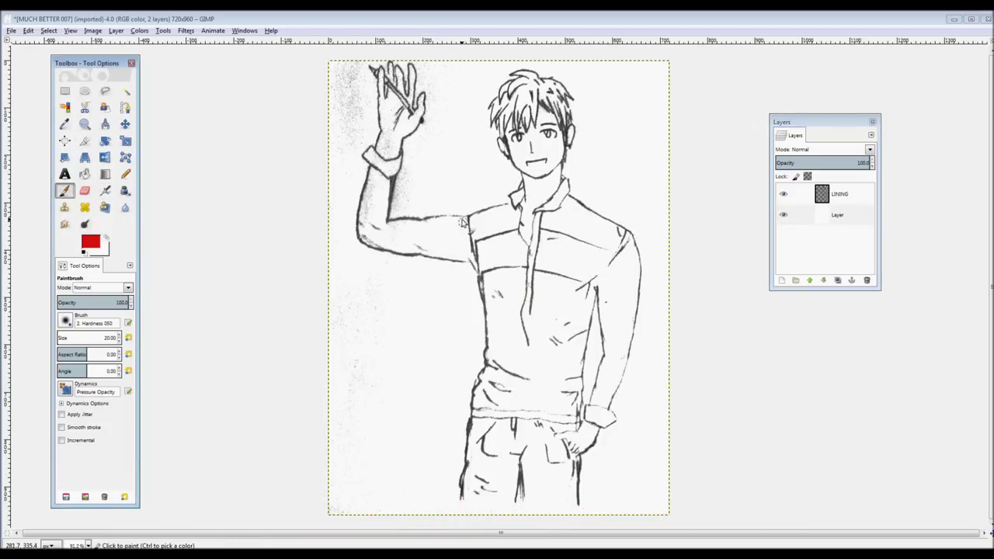
{"action": "mouse_move", "coordinate": [436, 210]}
{"action": "left_mouse_down"}
{"action": "mouse_move", "coordinate": [414, 263]}
{"action": "mouse_move", "coordinate": [399, 253]}
{"action": "mouse_move", "coordinate": [424, 191]}
{"action": "left_mouse_up"}
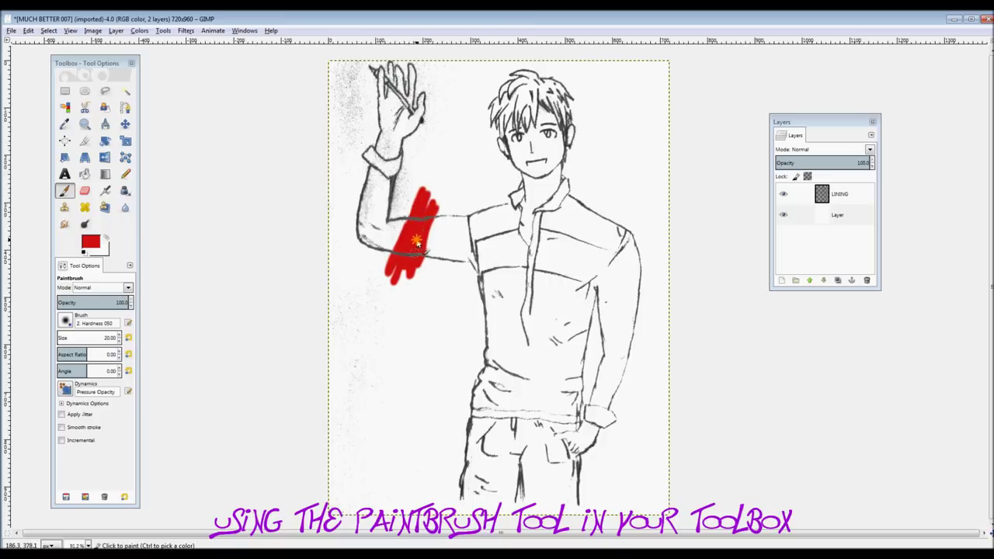
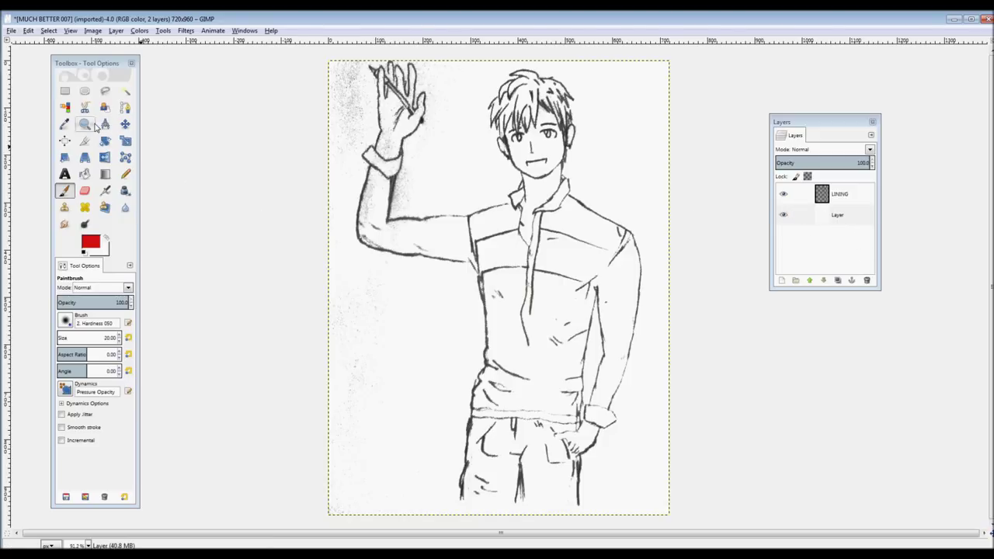
- Select the raised arm's sleeve with Free Select, tracing its outline from the cuff to the shoulder seam and around the elbow
{"action": "left_click", "coordinate": [85, 124]}
{"action": "left_click_drag", "start_coordinate": [340, 136], "coordinate": [503, 332]}
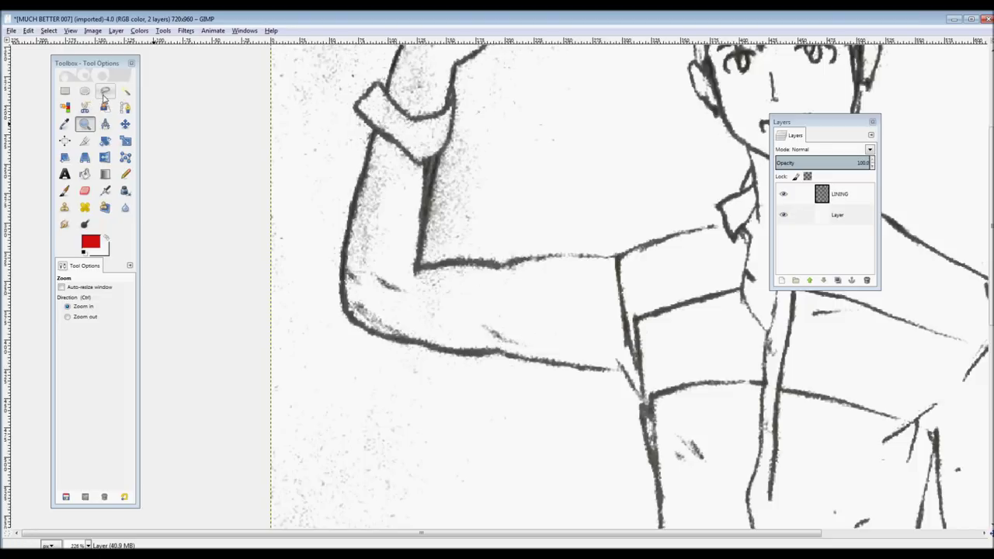
{"action": "left_click", "coordinate": [105, 91]}
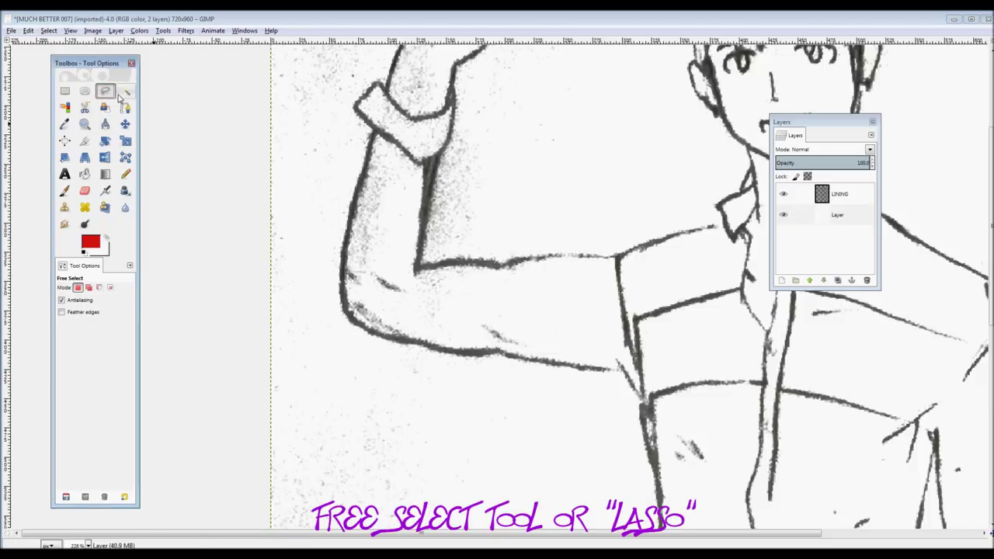
{"action": "left_click", "coordinate": [378, 134]}
{"action": "left_click", "coordinate": [425, 161]}
{"action": "mouse_move", "coordinate": [426, 220]}
{"action": "left_mouse_down"}
{"action": "mouse_move", "coordinate": [423, 265]}
{"action": "mouse_move", "coordinate": [598, 257]}
{"action": "mouse_move", "coordinate": [616, 263]}
{"action": "mouse_move", "coordinate": [617, 305]}
{"action": "left_mouse_up"}
{"action": "left_click", "coordinate": [642, 380]}
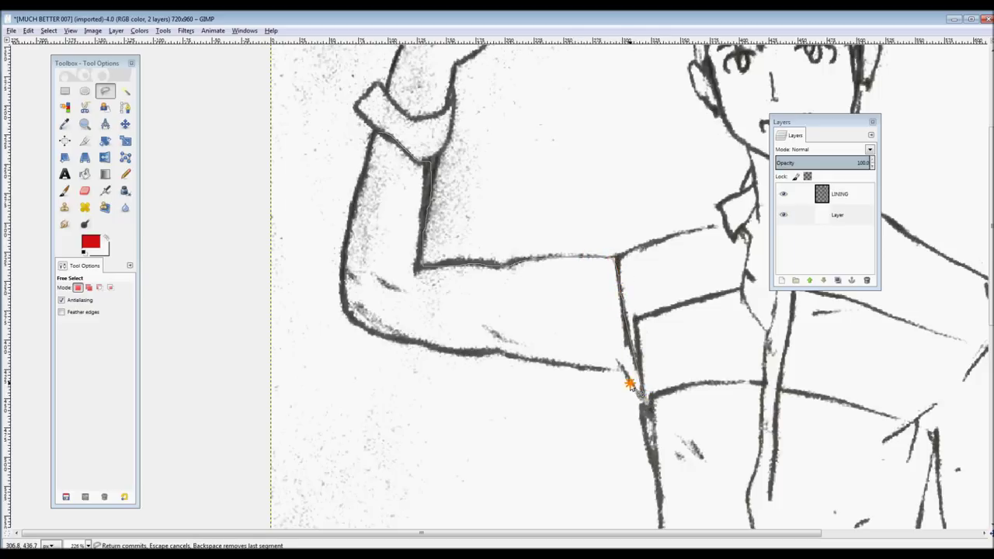
{"action": "mouse_move", "coordinate": [603, 371]}
{"action": "left_mouse_down"}
{"action": "mouse_move", "coordinate": [437, 348]}
{"action": "mouse_move", "coordinate": [356, 325]}
{"action": "left_mouse_up"}
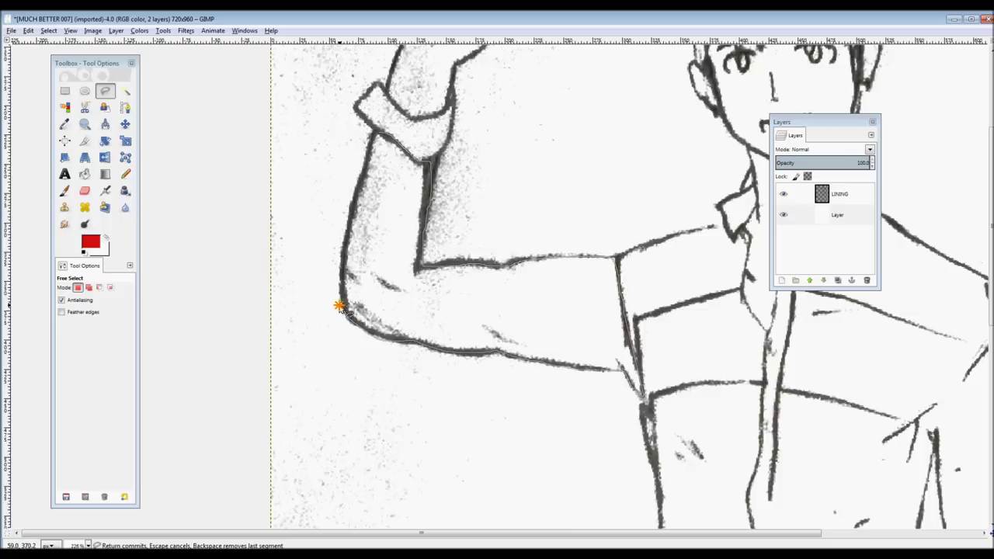
{"action": "left_click_drag", "start_coordinate": [342, 255], "coordinate": [367, 153]}
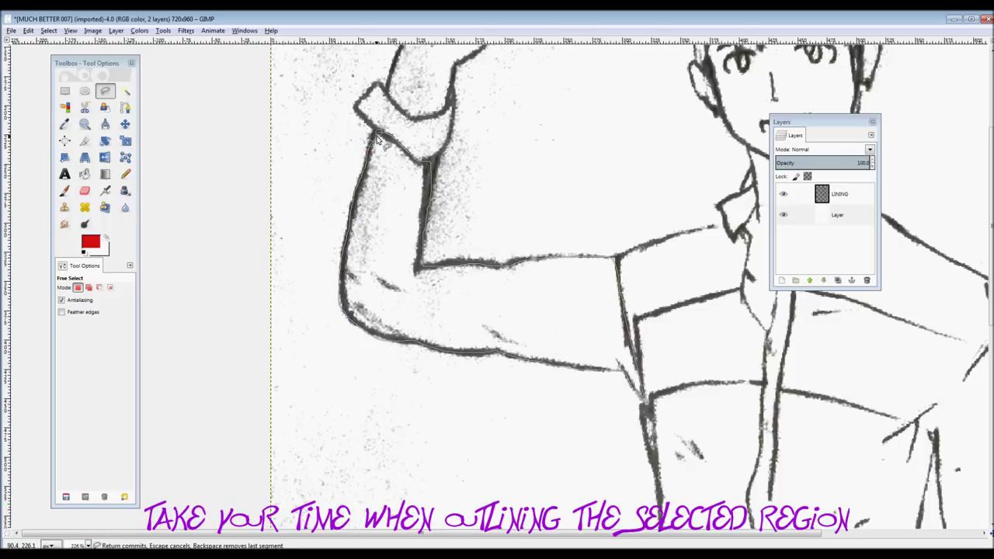
{"action": "key", "text": "Return"}
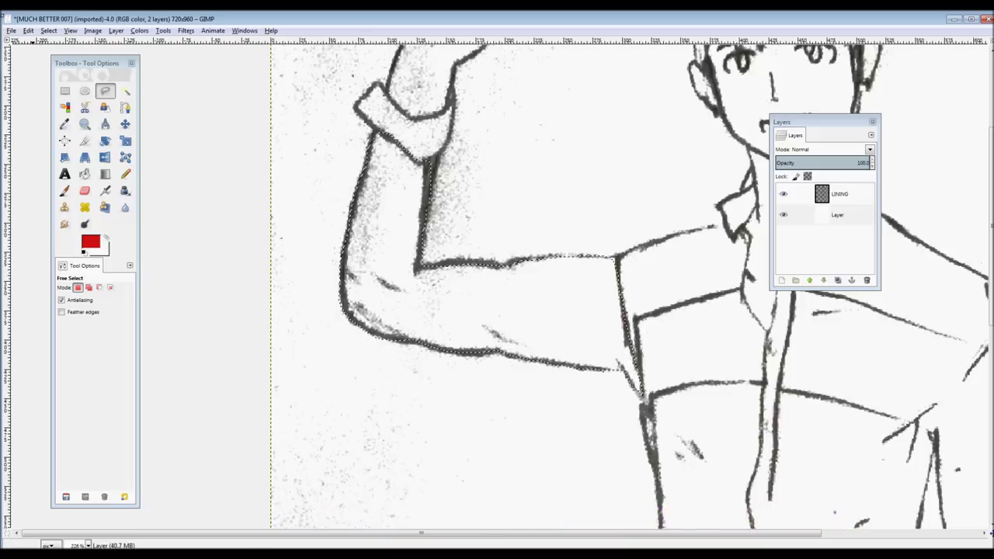
- Copy the selected sleeve area of the white layer and paste it as a new layer
{"action": "left_click", "coordinate": [28, 30]}
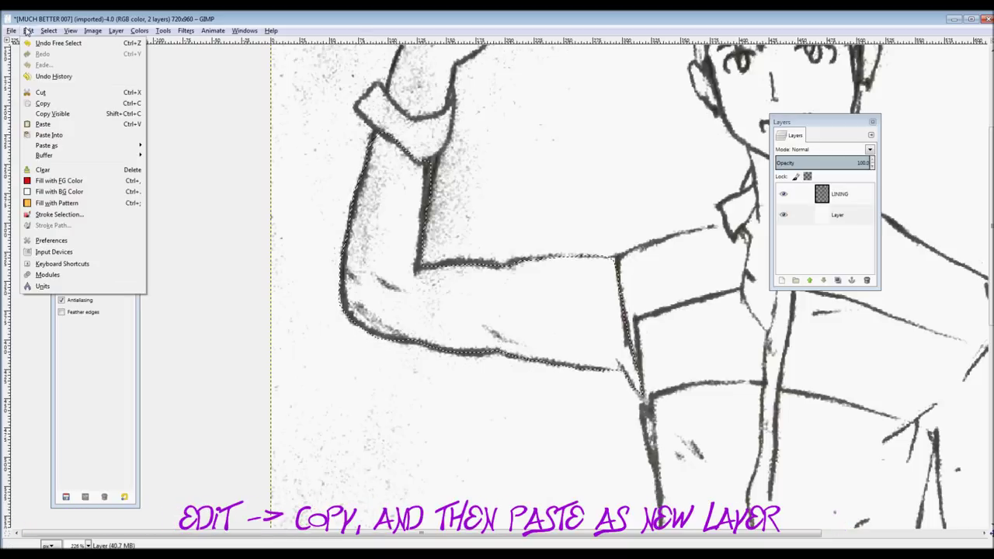
{"action": "left_click", "coordinate": [47, 103]}
{"action": "left_click", "coordinate": [28, 30]}
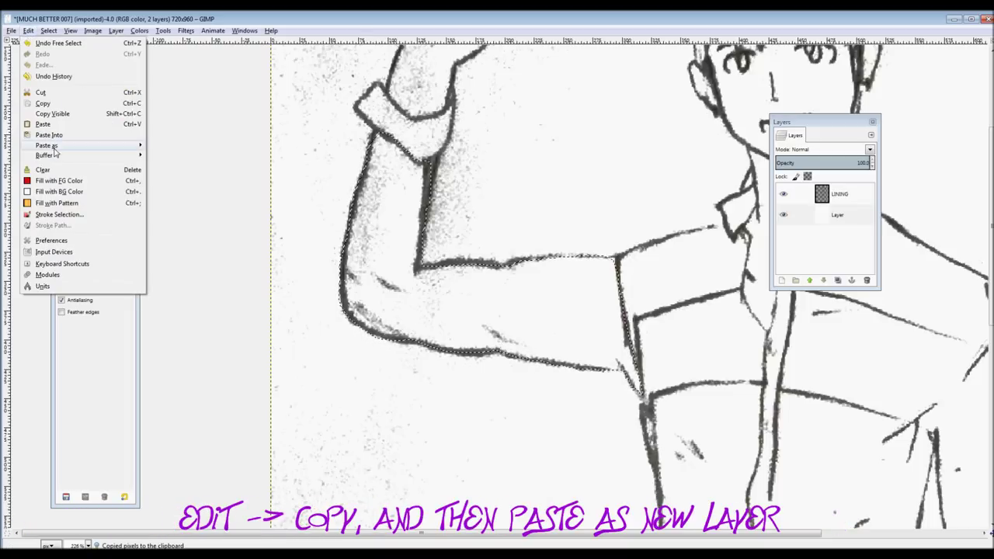
{"action": "mouse_move", "coordinate": [93, 145]}
{"action": "left_click", "coordinate": [175, 156]}
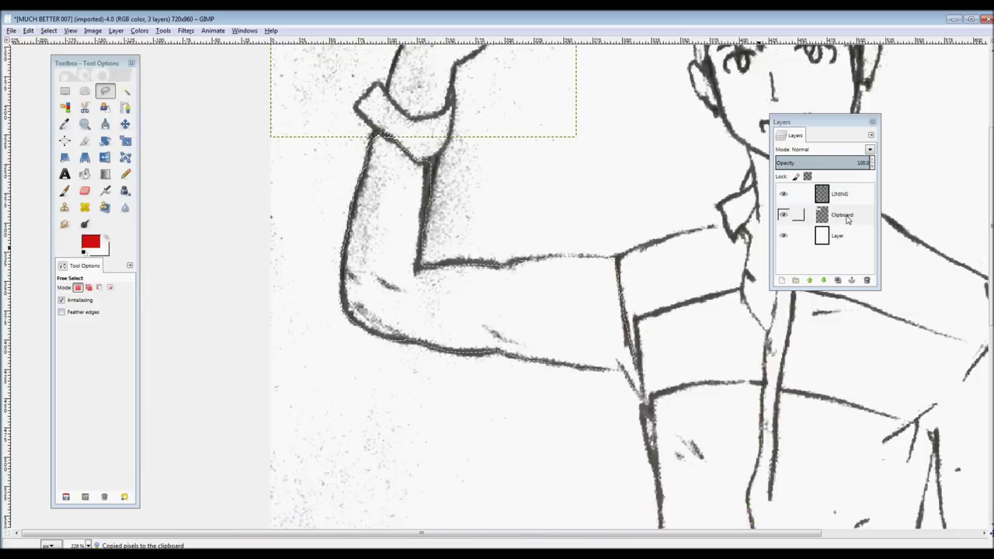
- Rename the pasted Clipboard layer as SLEEVE
{"action": "double_click", "coordinate": [849, 217]}
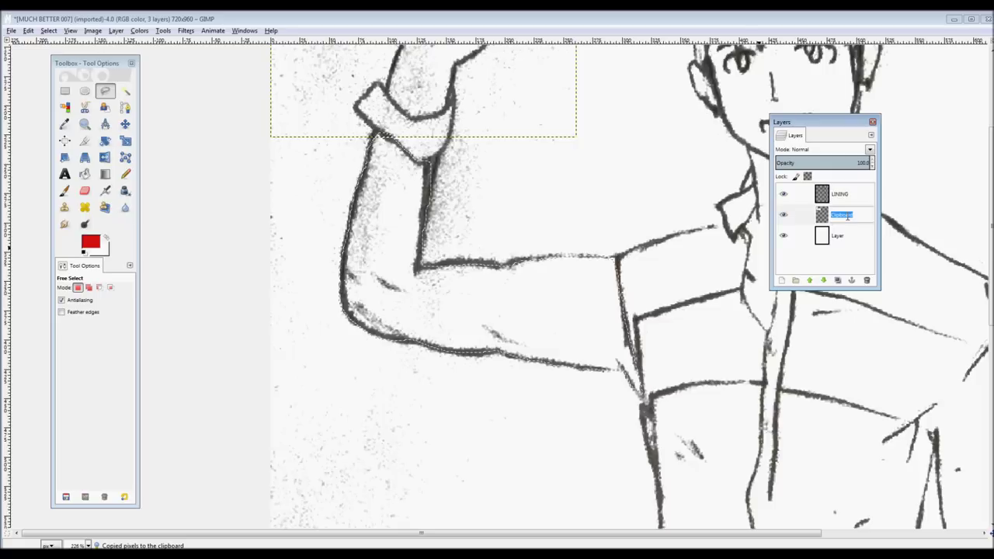
{"action": "type", "text": "SLE"}
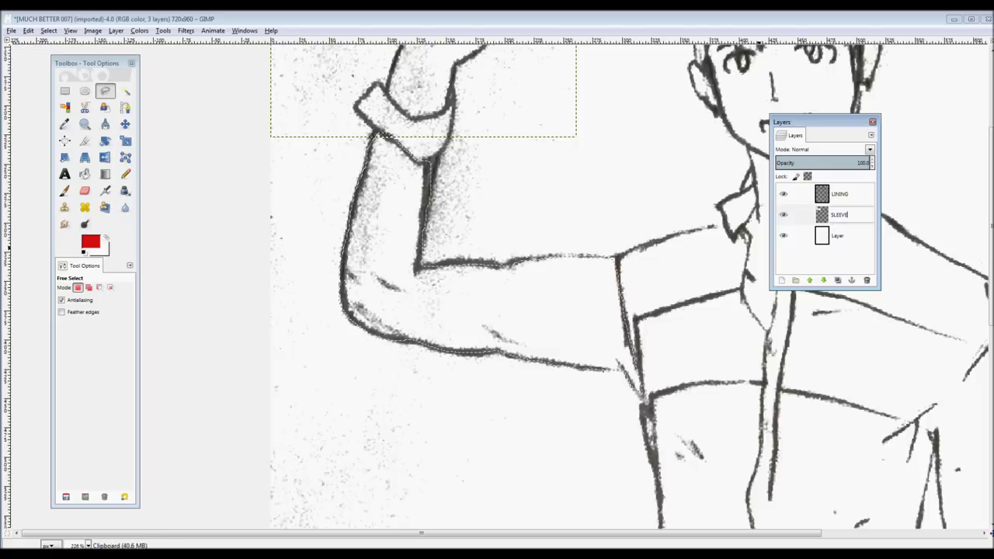
{"action": "type", "text": "EVE"}
{"action": "key", "text": "Return"}
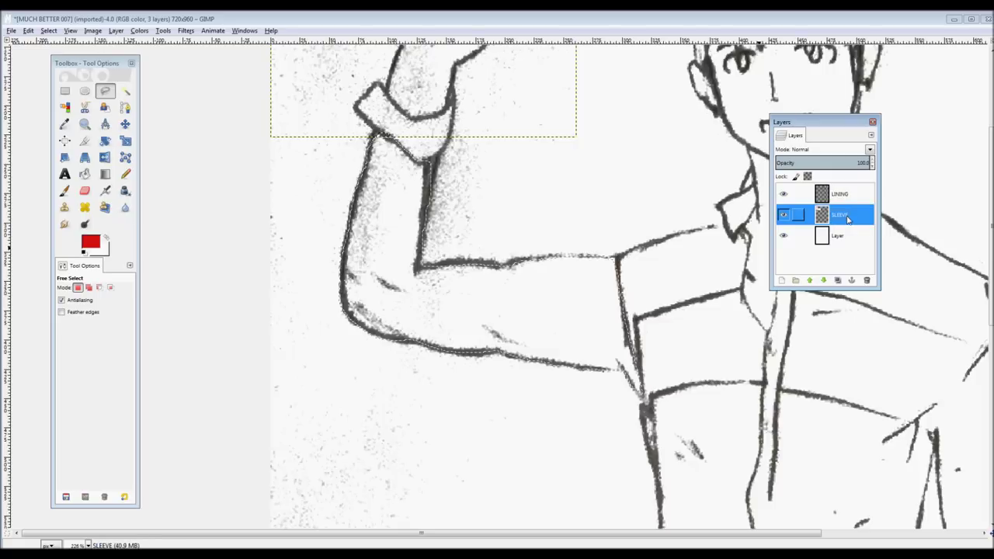
- Hide the white background layer and move the SLEEVE layer into alignment with the raised arm's line art
{"action": "left_click", "coordinate": [784, 237]}
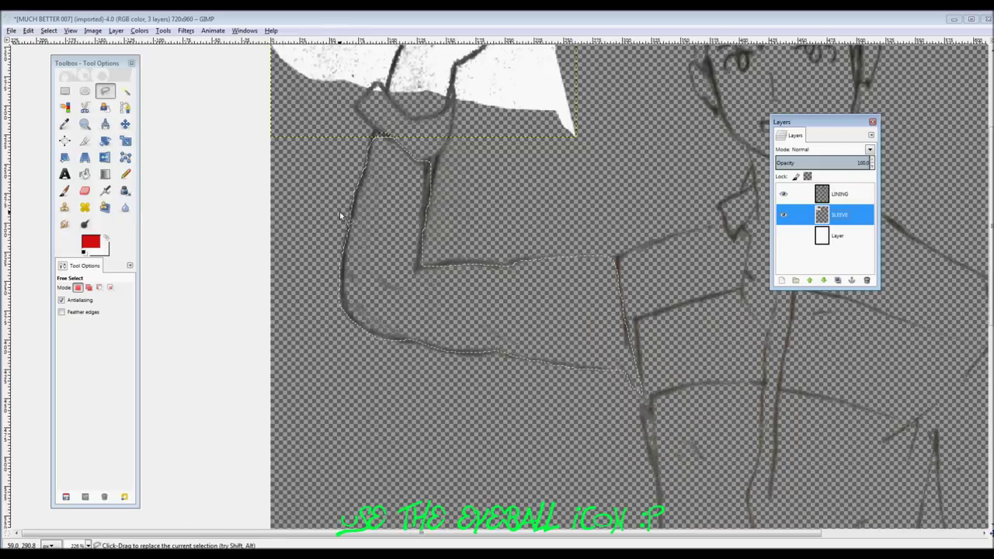
{"action": "scroll", "coordinate": [346, 214], "scroll_direction": "down", "scroll_amount": 6}
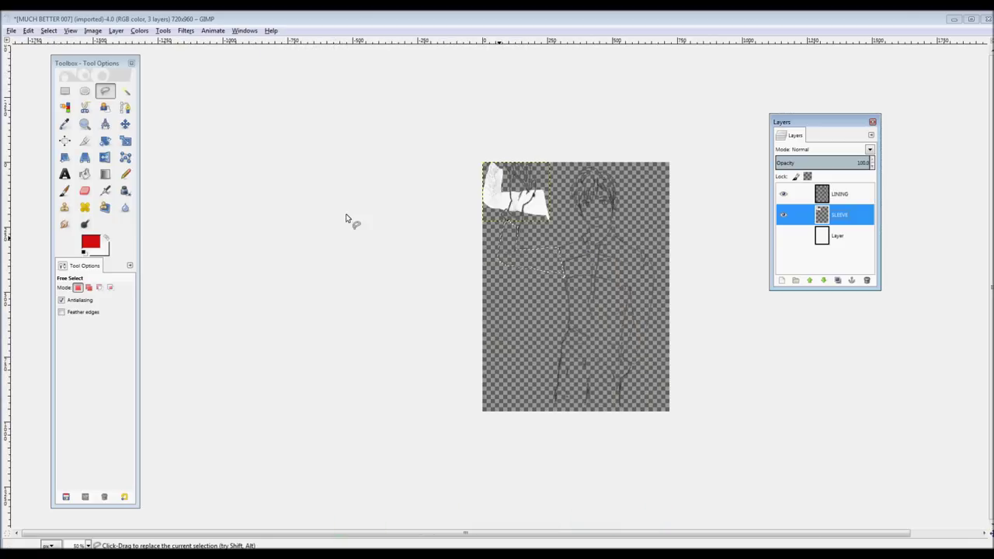
{"action": "scroll", "coordinate": [348, 220], "scroll_direction": "up", "scroll_amount": 3}
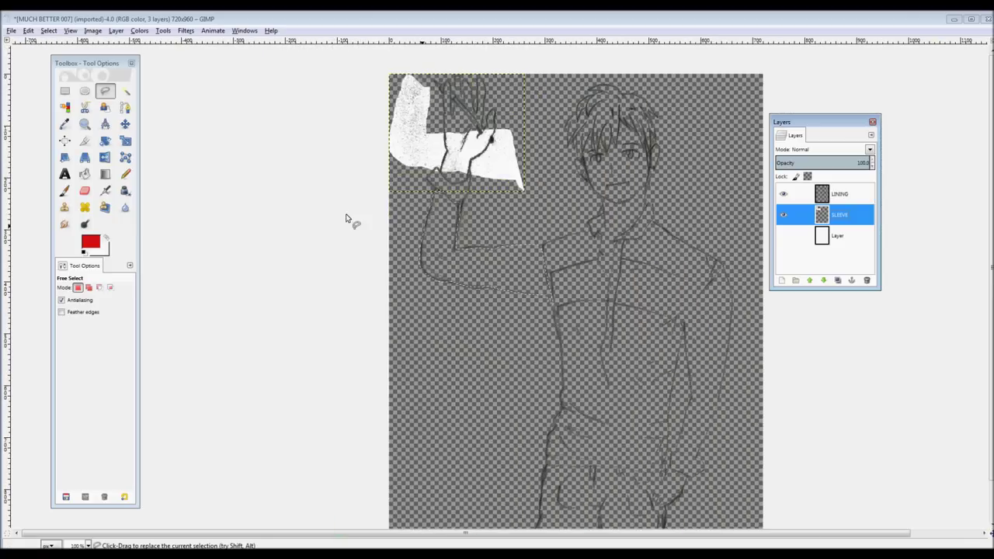
{"action": "left_click", "coordinate": [126, 124]}
{"action": "left_click_drag", "start_coordinate": [411, 131], "coordinate": [446, 258]}
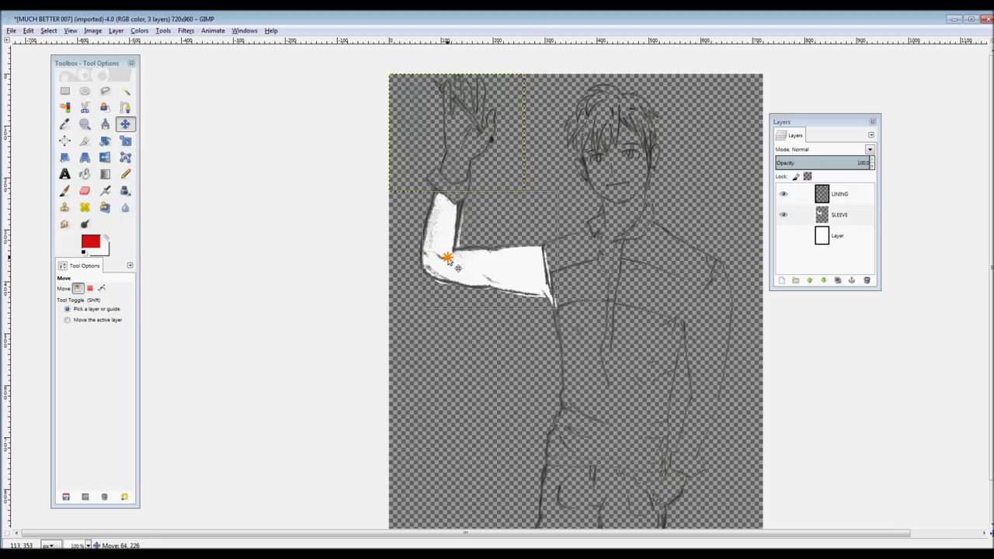
{"action": "left_click_drag", "start_coordinate": [447, 258], "coordinate": [447, 260]}
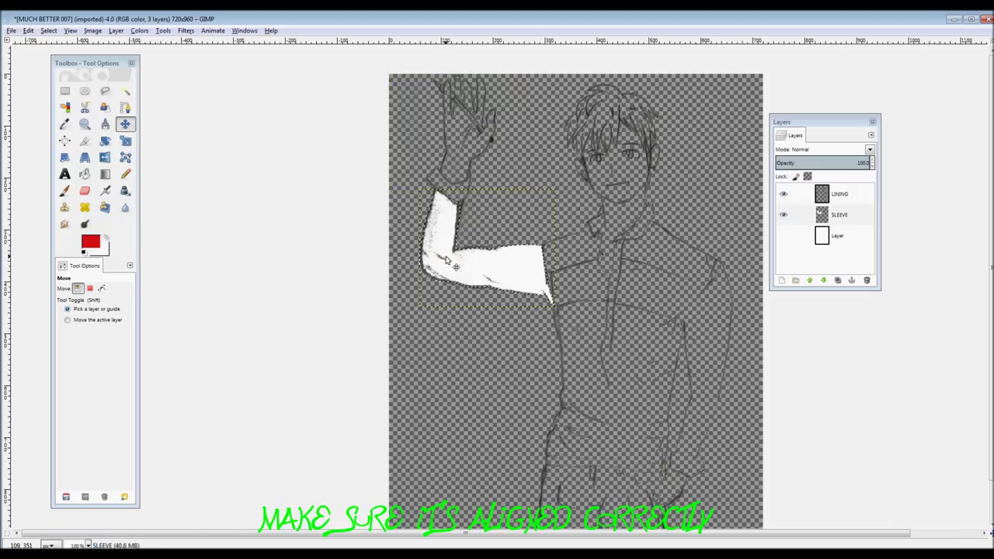
- Paint the whole selected sleeve on the SLEEVE layer red (d21010) with the Paintbrush at size 87.87
{"action": "left_click", "coordinate": [65, 192]}
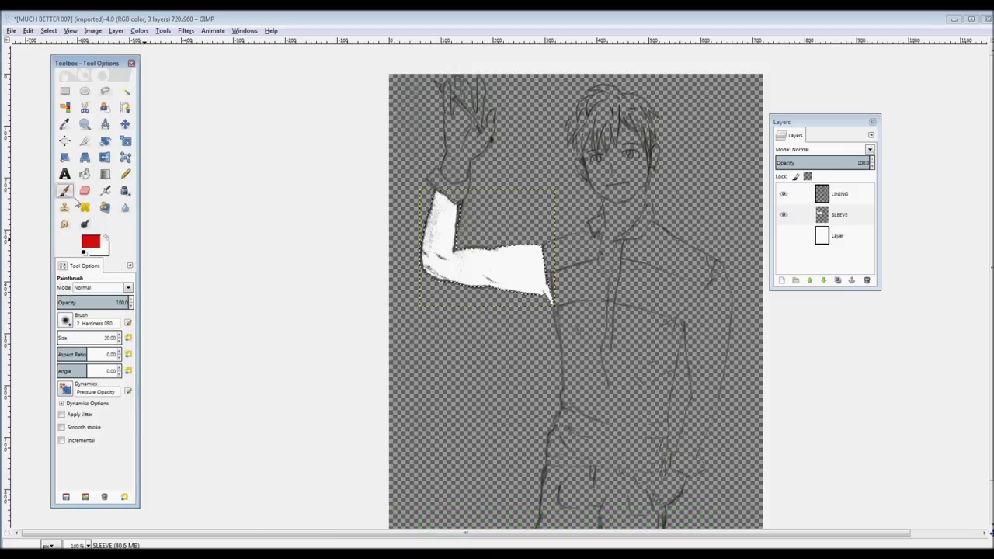
{"action": "left_click", "coordinate": [95, 245]}
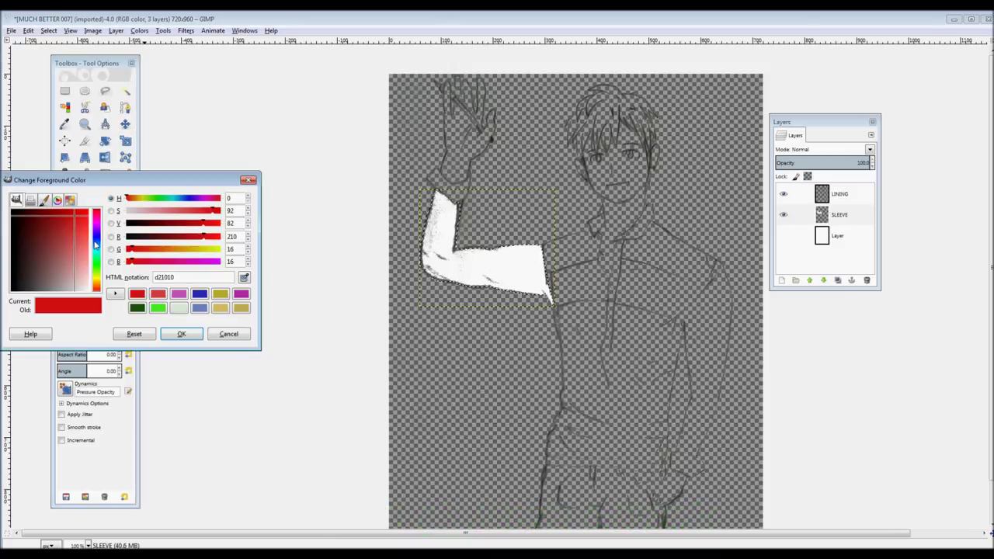
{"action": "left_click", "coordinate": [248, 181]}
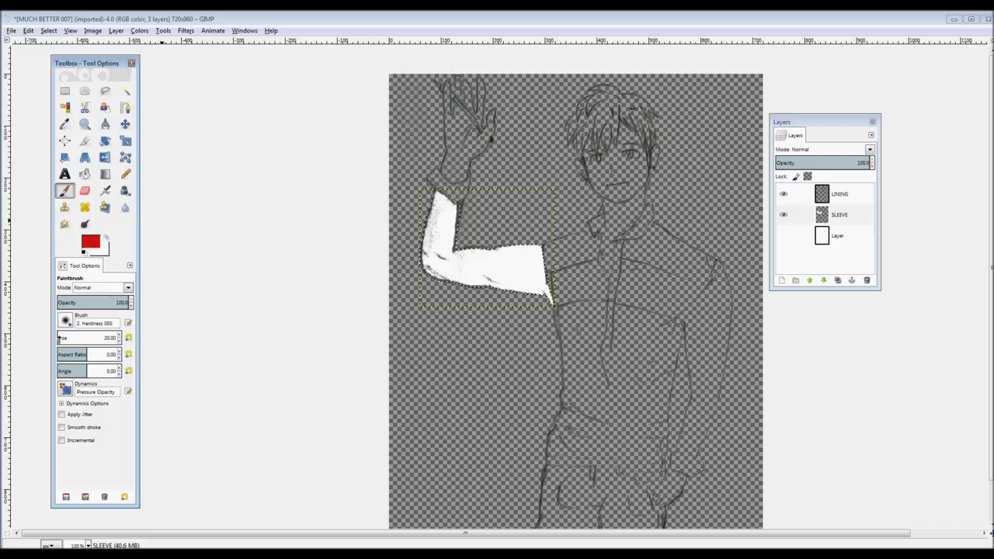
{"action": "mouse_move", "coordinate": [60, 335]}
{"action": "left_mouse_down"}
{"action": "mouse_move", "coordinate": [85, 337]}
{"action": "mouse_move", "coordinate": [56, 339]}
{"action": "mouse_move", "coordinate": [54, 348]}
{"action": "left_mouse_up"}
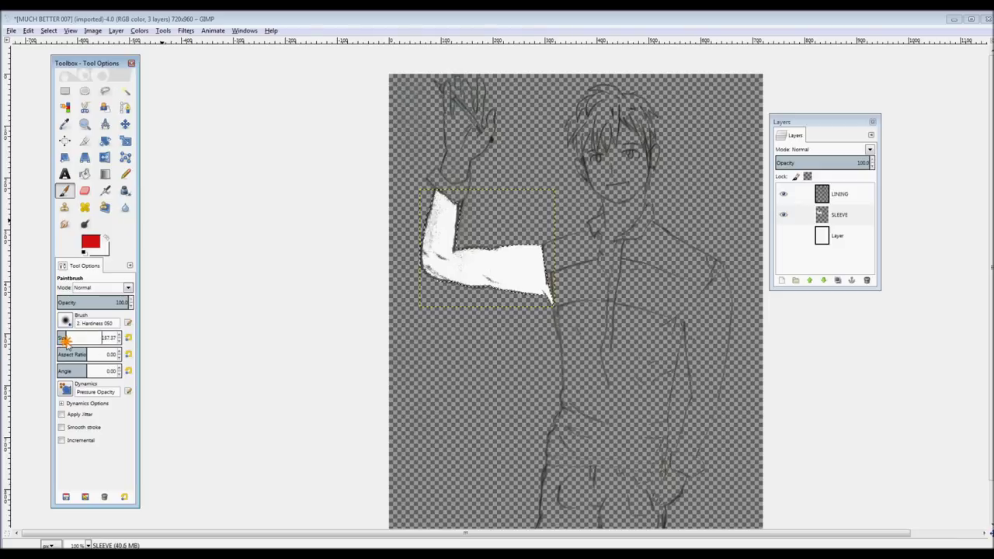
{"action": "left_click", "coordinate": [454, 270]}
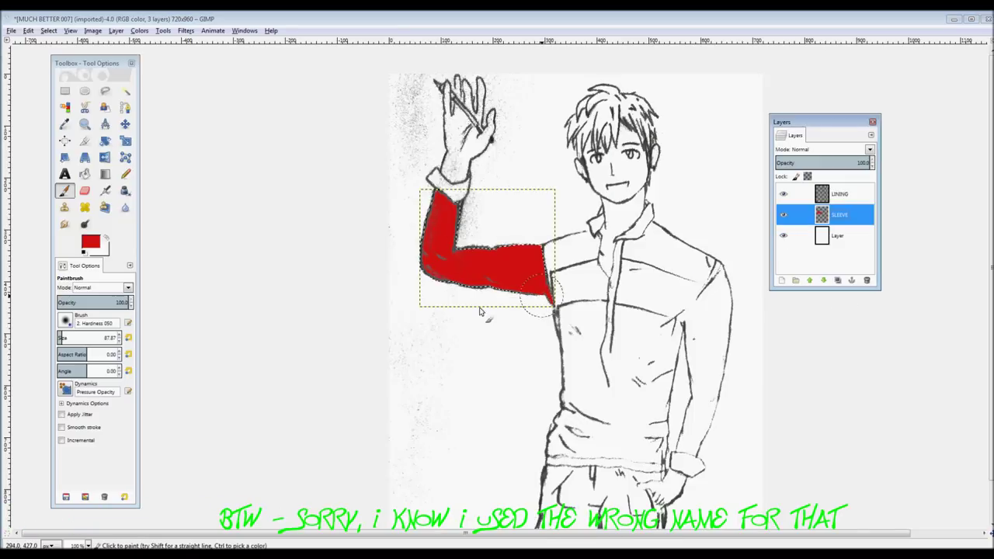
{"action": "left_click", "coordinate": [452, 250]}
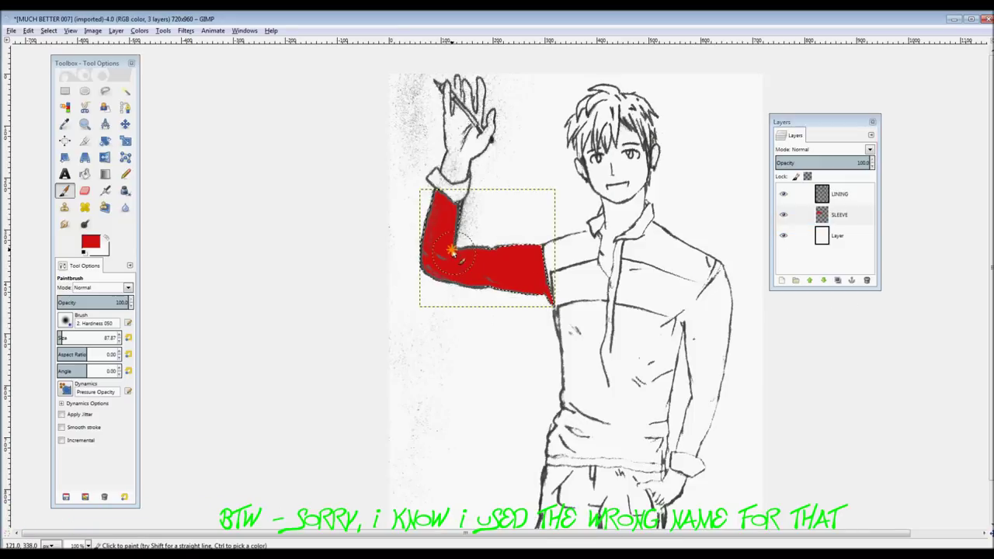
- Shade the red sleeve's lower and outer edges with Burn at brush size 42.20, and highlight its upper side with Dodge
{"action": "left_click", "coordinate": [86, 224]}
{"action": "left_click", "coordinate": [68, 470]}
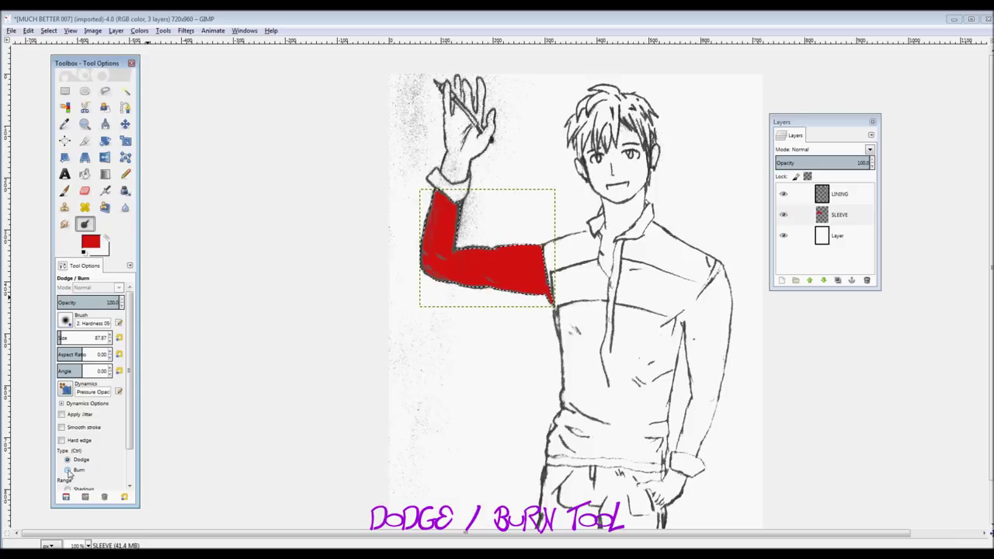
{"action": "left_click", "coordinate": [541, 313]}
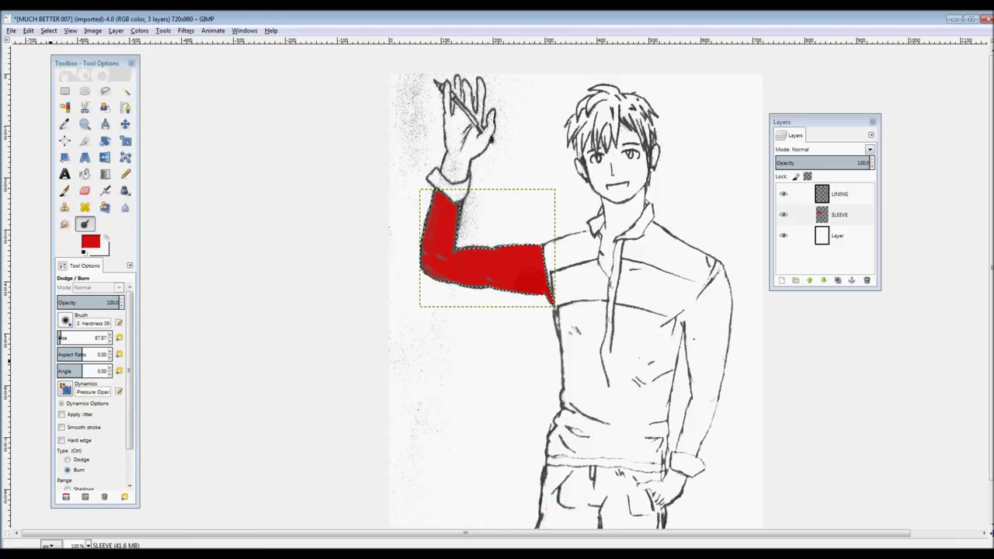
{"action": "left_click_drag", "start_coordinate": [62, 339], "coordinate": [60, 338]}
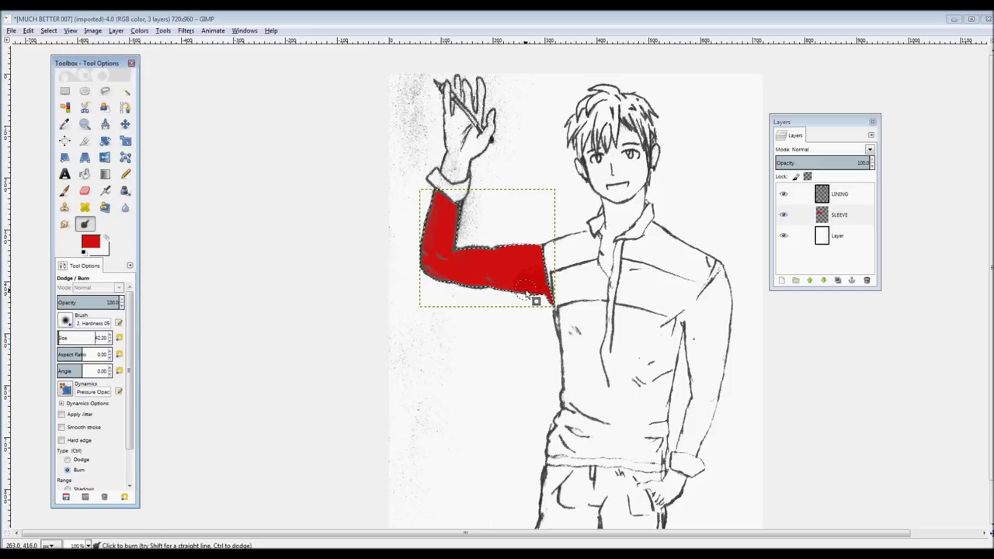
{"action": "left_click", "coordinate": [552, 306]}
{"action": "mouse_move", "coordinate": [552, 305]}
{"action": "left_mouse_down"}
{"action": "mouse_move", "coordinate": [531, 289]}
{"action": "mouse_move", "coordinate": [430, 277]}
{"action": "mouse_move", "coordinate": [411, 254]}
{"action": "mouse_move", "coordinate": [439, 280]}
{"action": "mouse_move", "coordinate": [546, 301]}
{"action": "mouse_move", "coordinate": [501, 293]}
{"action": "left_mouse_up"}
{"action": "mouse_move", "coordinate": [437, 198]}
{"action": "left_mouse_down"}
{"action": "mouse_move", "coordinate": [426, 266]}
{"action": "mouse_move", "coordinate": [456, 282]}
{"action": "mouse_move", "coordinate": [567, 304]}
{"action": "mouse_move", "coordinate": [443, 268]}
{"action": "mouse_move", "coordinate": [408, 234]}
{"action": "mouse_move", "coordinate": [473, 238]}
{"action": "mouse_move", "coordinate": [552, 261]}
{"action": "mouse_move", "coordinate": [472, 244]}
{"action": "left_mouse_up"}
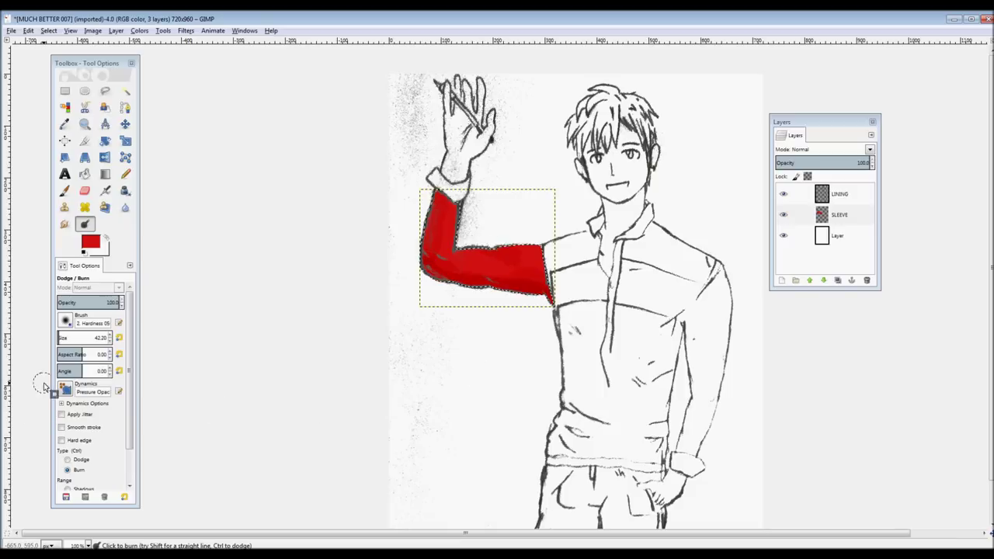
{"action": "left_click", "coordinate": [72, 461]}
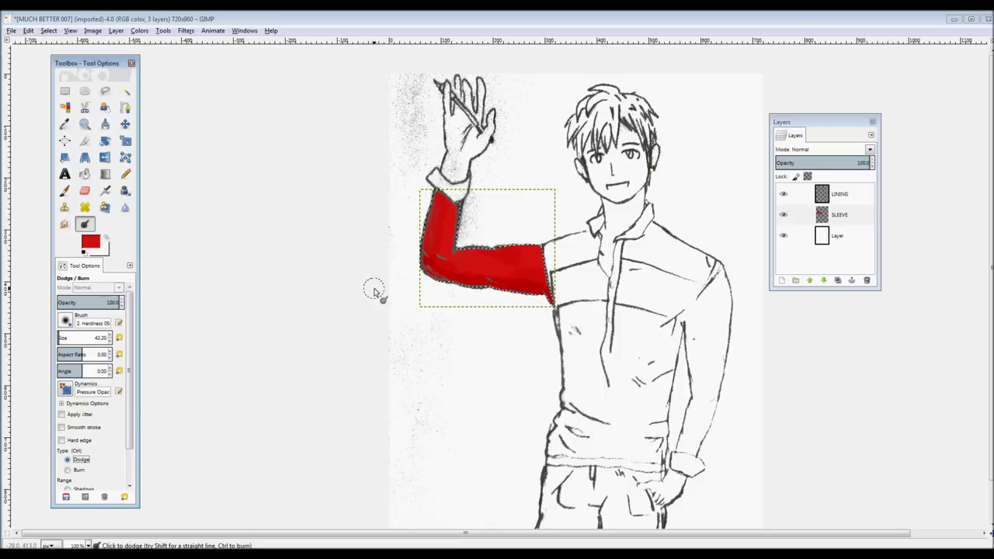
{"action": "mouse_move", "coordinate": [536, 253]}
{"action": "left_mouse_down"}
{"action": "mouse_move", "coordinate": [483, 231]}
{"action": "mouse_move", "coordinate": [552, 258]}
{"action": "mouse_move", "coordinate": [440, 245]}
{"action": "mouse_move", "coordinate": [546, 255]}
{"action": "mouse_move", "coordinate": [448, 242]}
{"action": "mouse_move", "coordinate": [454, 194]}
{"action": "left_mouse_up"}
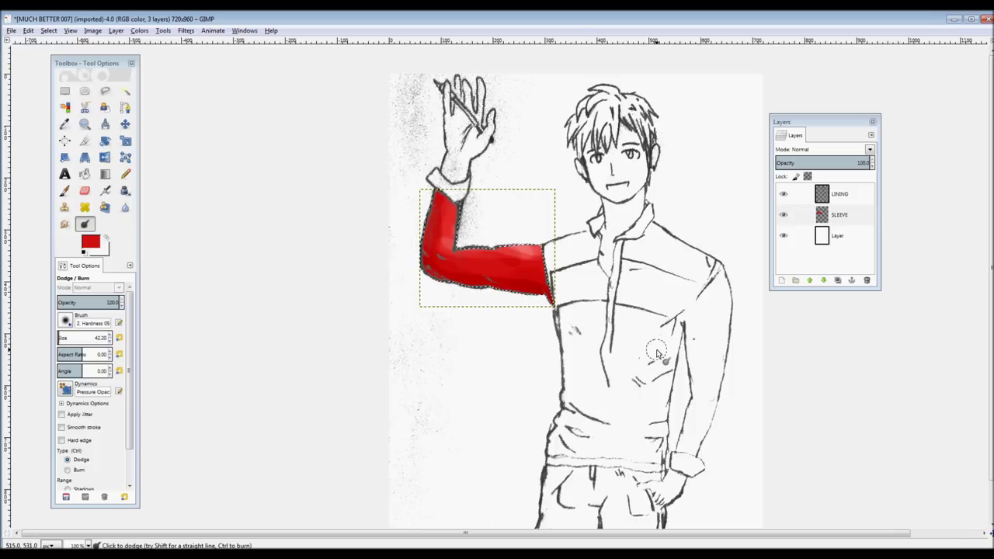
- Clear the selection around the sleeve using Rectangle Select
{"action": "left_click", "coordinate": [65, 92]}
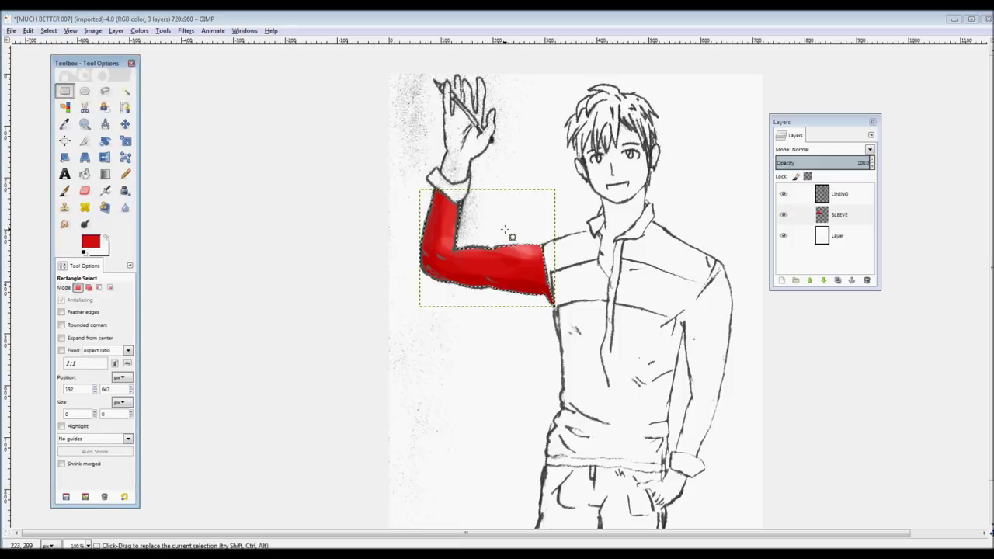
{"action": "left_click_drag", "start_coordinate": [489, 205], "coordinate": [526, 233]}
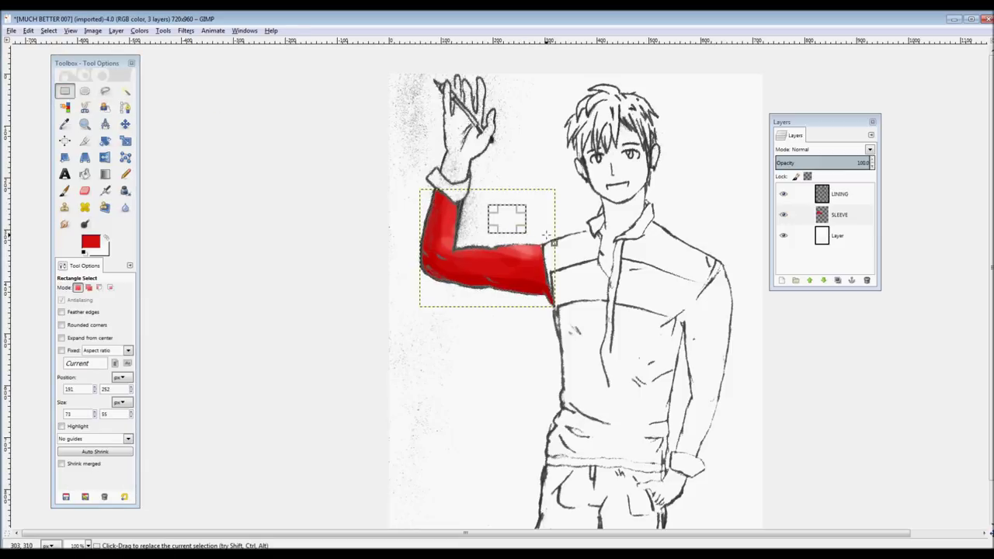
{"action": "left_click", "coordinate": [541, 224]}
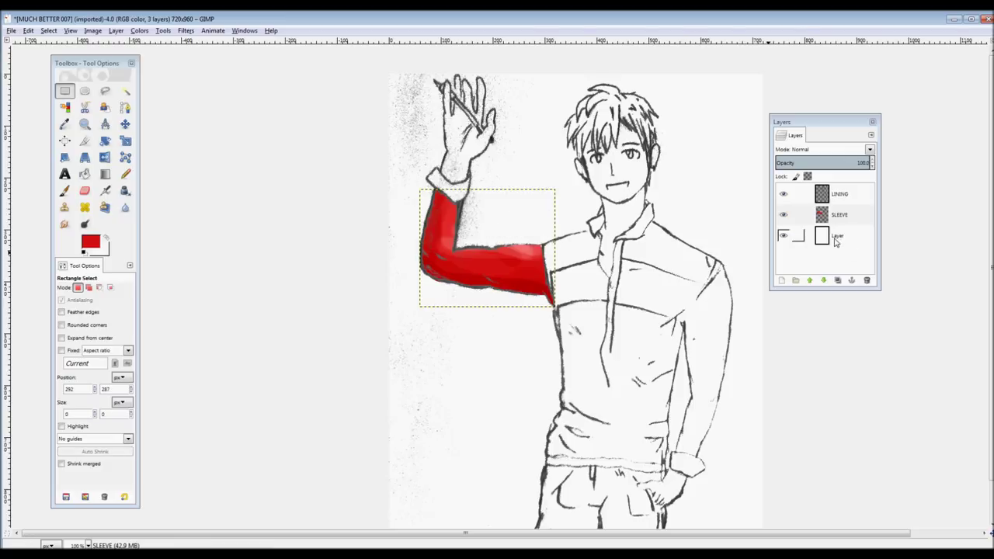
- Make the white background layer active and trace the raised arm's shirt cuff closely with Free Select
{"action": "left_click", "coordinate": [836, 241]}
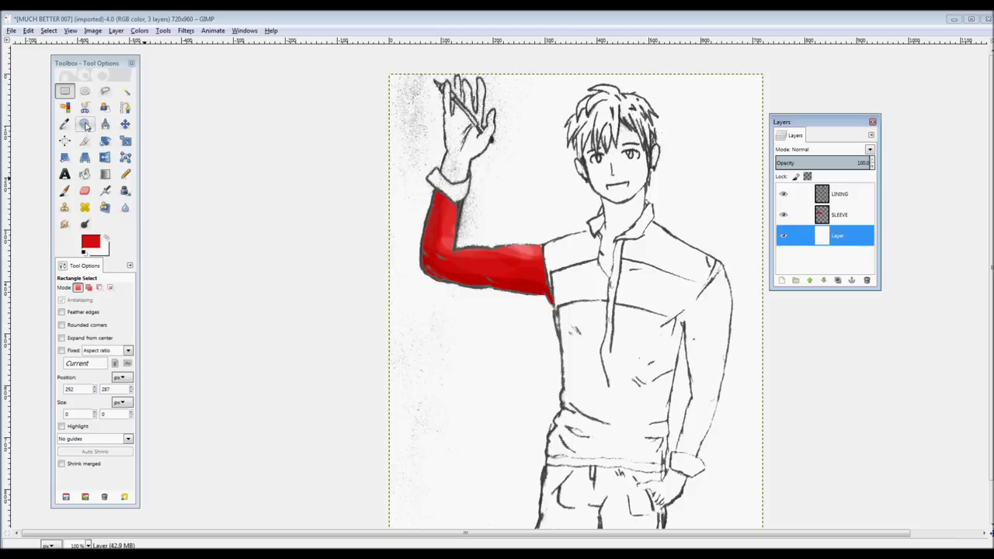
{"action": "left_click", "coordinate": [85, 125]}
{"action": "left_click_drag", "start_coordinate": [413, 152], "coordinate": [501, 236]}
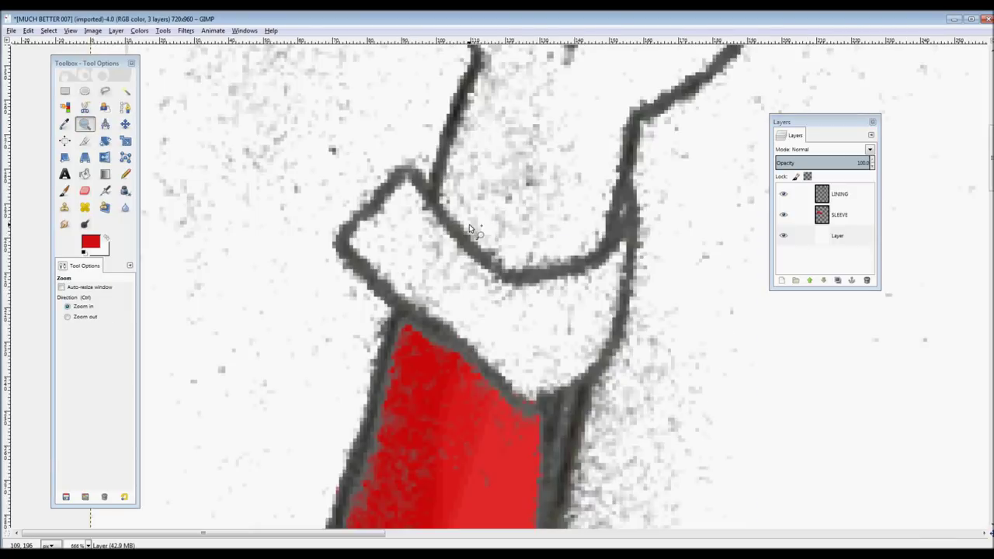
{"action": "left_click", "coordinate": [105, 91]}
{"action": "mouse_move", "coordinate": [407, 166]}
{"action": "left_mouse_down"}
{"action": "mouse_move", "coordinate": [348, 235]}
{"action": "mouse_move", "coordinate": [350, 250]}
{"action": "mouse_move", "coordinate": [506, 393]}
{"action": "mouse_move", "coordinate": [537, 403]}
{"action": "mouse_move", "coordinate": [588, 377]}
{"action": "mouse_move", "coordinate": [606, 351]}
{"action": "mouse_move", "coordinate": [622, 233]}
{"action": "mouse_move", "coordinate": [557, 269]}
{"action": "left_mouse_up"}
{"action": "left_click_drag", "start_coordinate": [482, 256], "coordinate": [407, 172]}
{"action": "key", "text": "Return"}
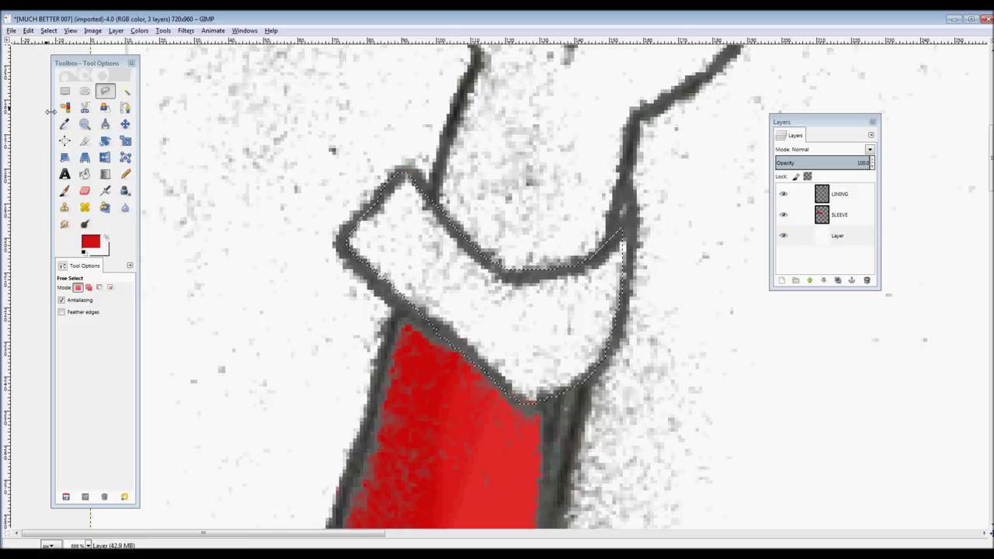
- Copy the selected cuff area, paste it as a new layer and rename that layer SHIRT CUFF
{"action": "left_click", "coordinate": [28, 31]}
{"action": "left_click", "coordinate": [44, 103]}
{"action": "left_click", "coordinate": [28, 31]}
{"action": "mouse_move", "coordinate": [86, 145]}
{"action": "left_click", "coordinate": [165, 157]}
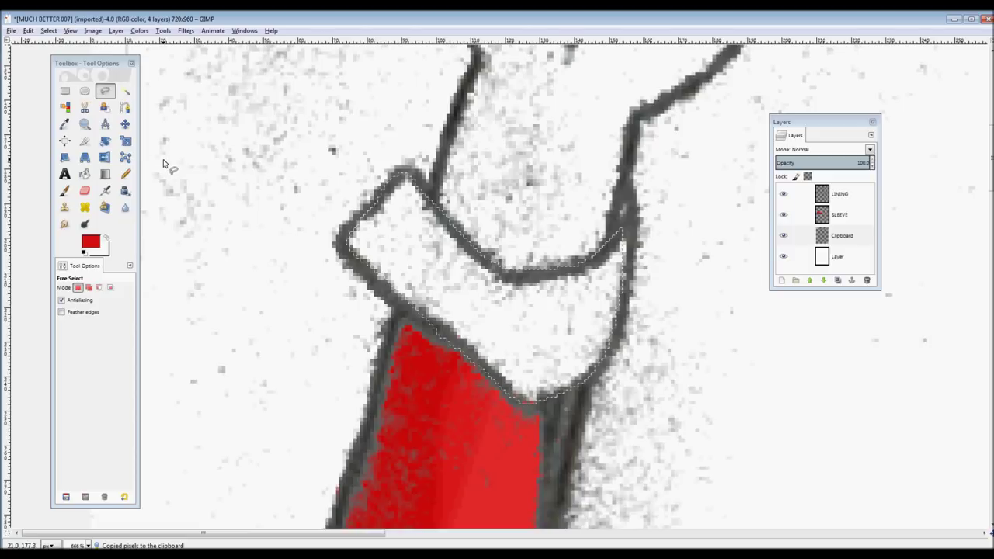
{"action": "double_click", "coordinate": [845, 235]}
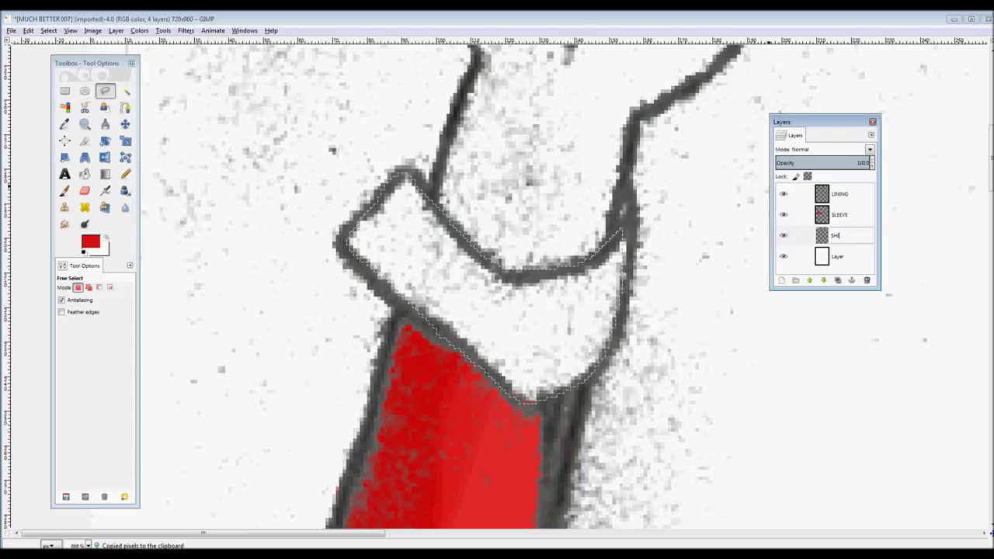
{"action": "key", "text": "Return"}
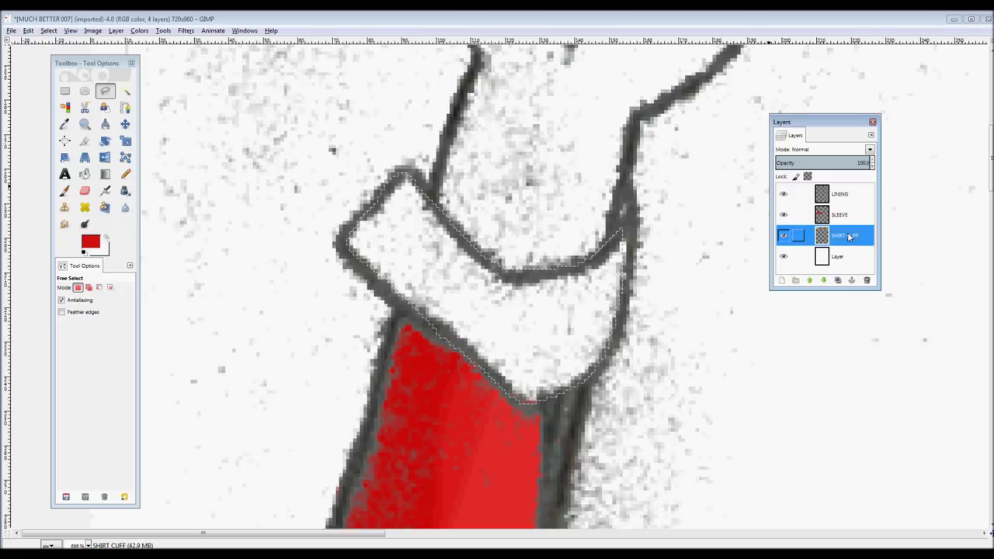
- Hide the white background layer and activate the Move tool for positioning the pasted cuff
{"action": "left_click", "coordinate": [784, 257]}
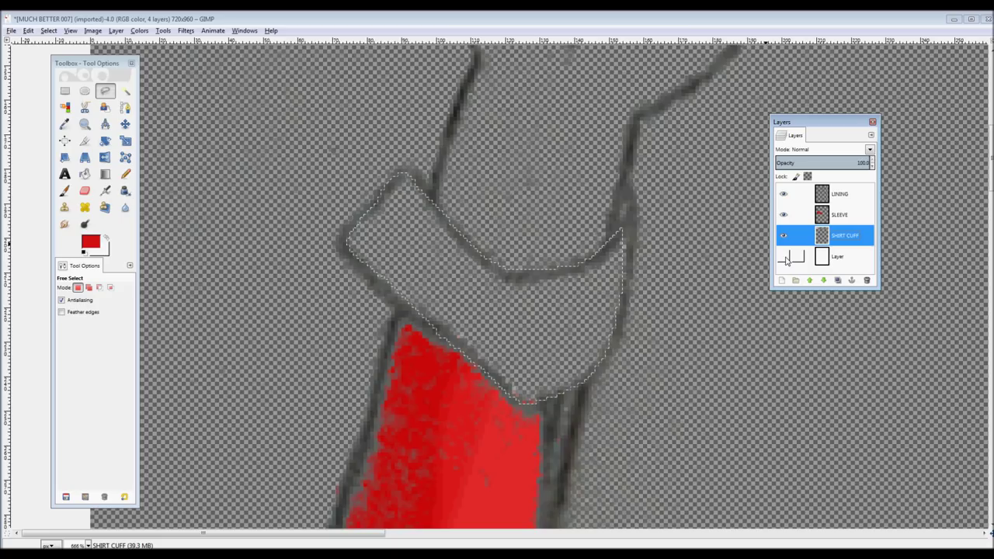
{"action": "scroll", "coordinate": [478, 220], "scroll_direction": "down", "scroll_amount": 6, "text": "ctrl"}
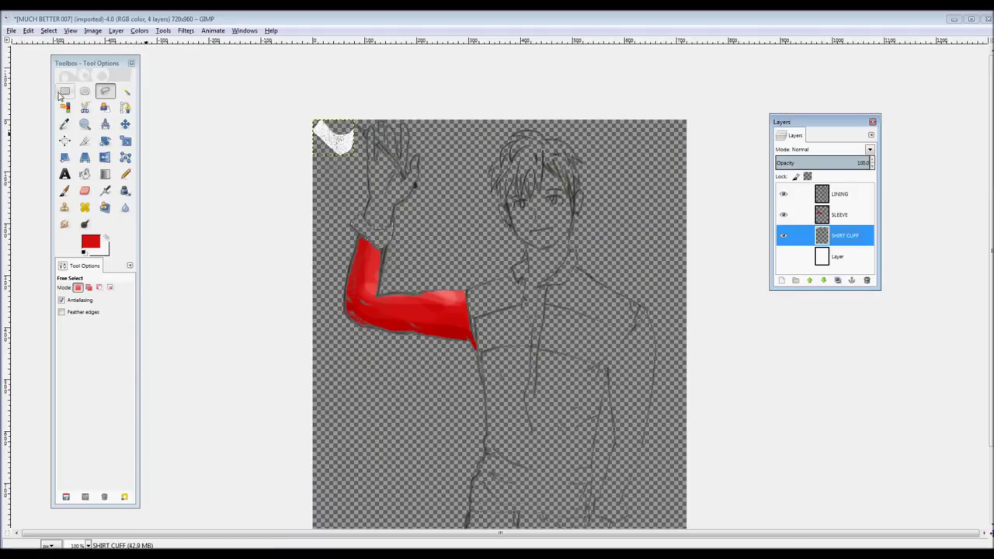
{"action": "left_click", "coordinate": [124, 124]}
{"action": "mouse_move", "coordinate": [348, 146]}
{"action": "left_mouse_down"}
{"action": "mouse_move", "coordinate": [337, 171]}
{"action": "mouse_move", "coordinate": [354, 224]}
{"action": "mouse_move", "coordinate": [329, 138]}
{"action": "left_mouse_up"}
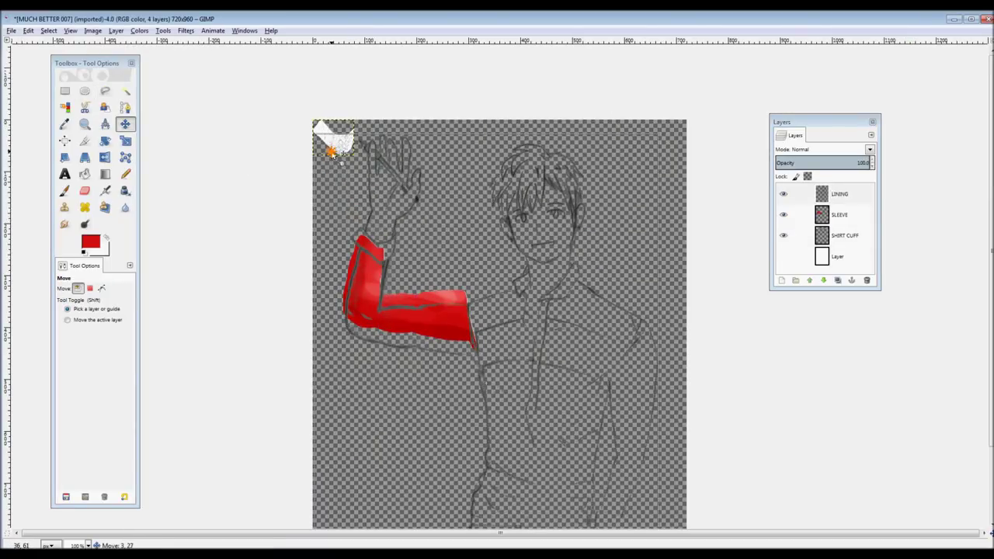
{"action": "left_click", "coordinate": [28, 30]}
{"action": "left_click", "coordinate": [41, 45]}
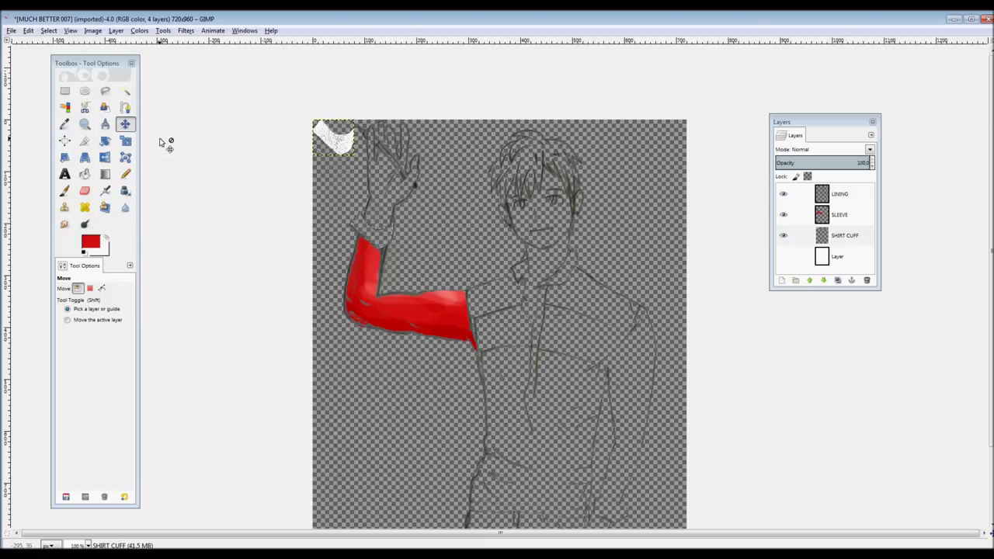
- Move the SHIRT CUFF layer onto the raised arm's cuff outline and show the white background layer again
{"action": "left_click_drag", "start_coordinate": [336, 140], "coordinate": [374, 237]}
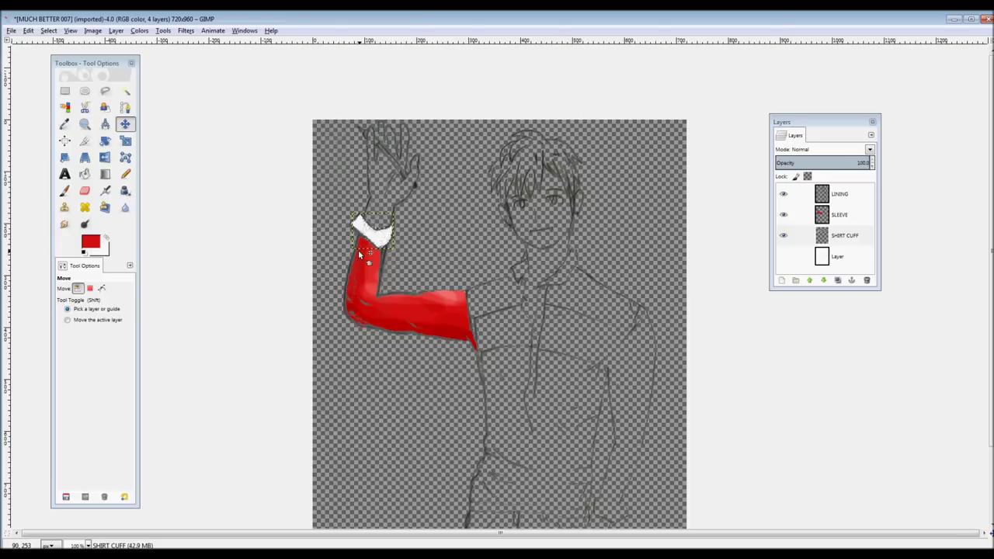
{"action": "left_click", "coordinate": [783, 256]}
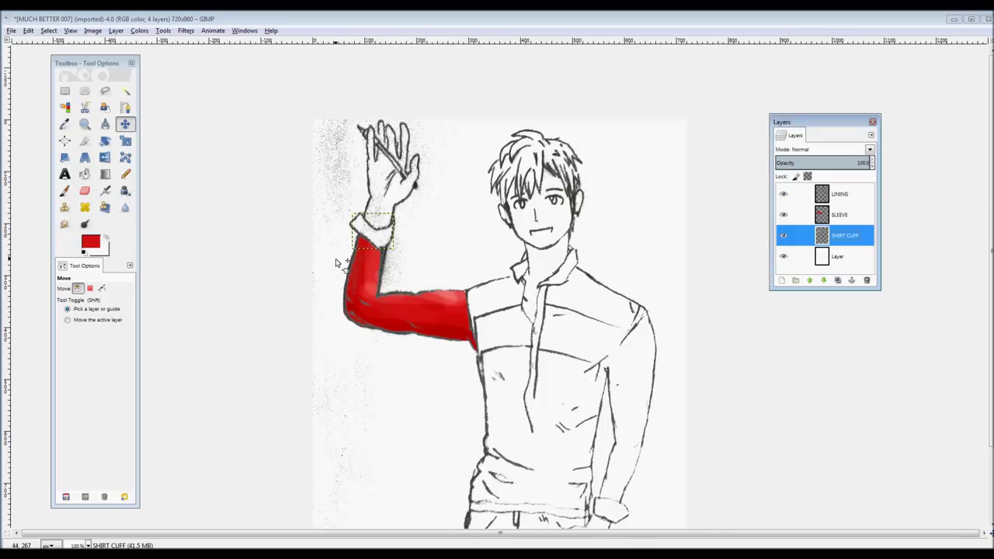
- Set the foreground color to blue (1027d2) and paint the cuff on the SHIRT CUFF layer with the Paintbrush
{"action": "key", "text": "2"}
{"action": "left_click", "coordinate": [90, 243]}
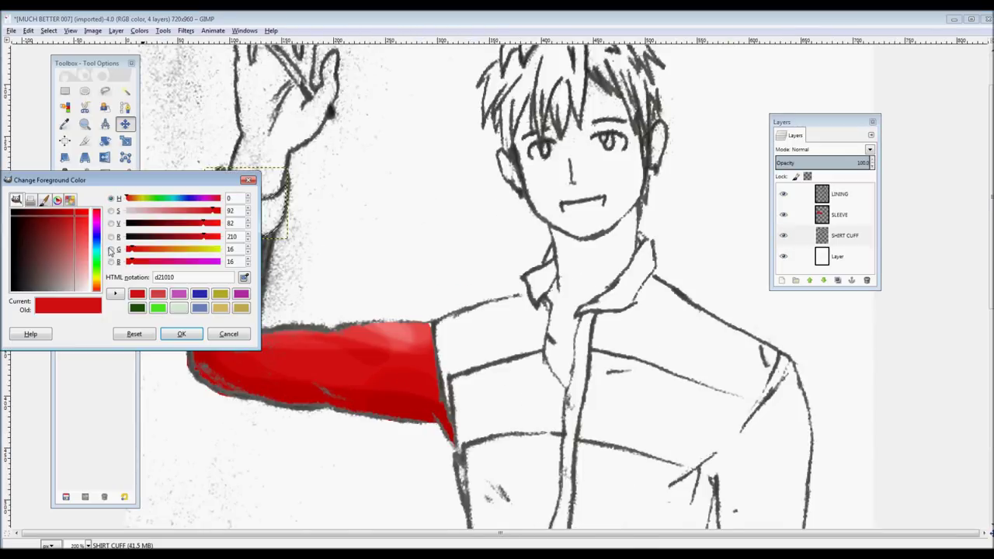
{"action": "left_click", "coordinate": [94, 241]}
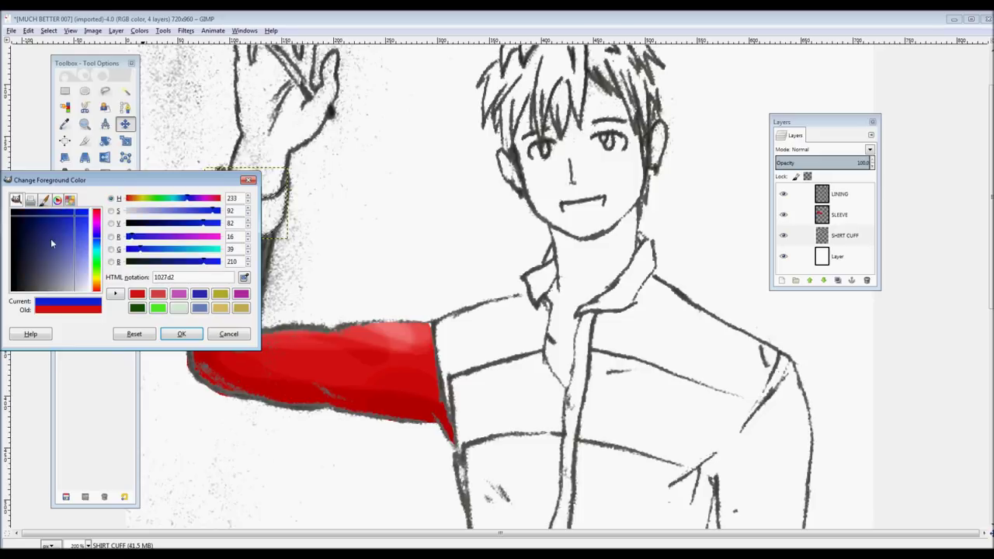
{"action": "left_click", "coordinate": [184, 335]}
{"action": "mouse_move", "coordinate": [275, 201]}
{"action": "left_mouse_down"}
{"action": "mouse_move", "coordinate": [270, 231]}
{"action": "mouse_move", "coordinate": [212, 215]}
{"action": "mouse_move", "coordinate": [221, 185]}
{"action": "left_mouse_up"}
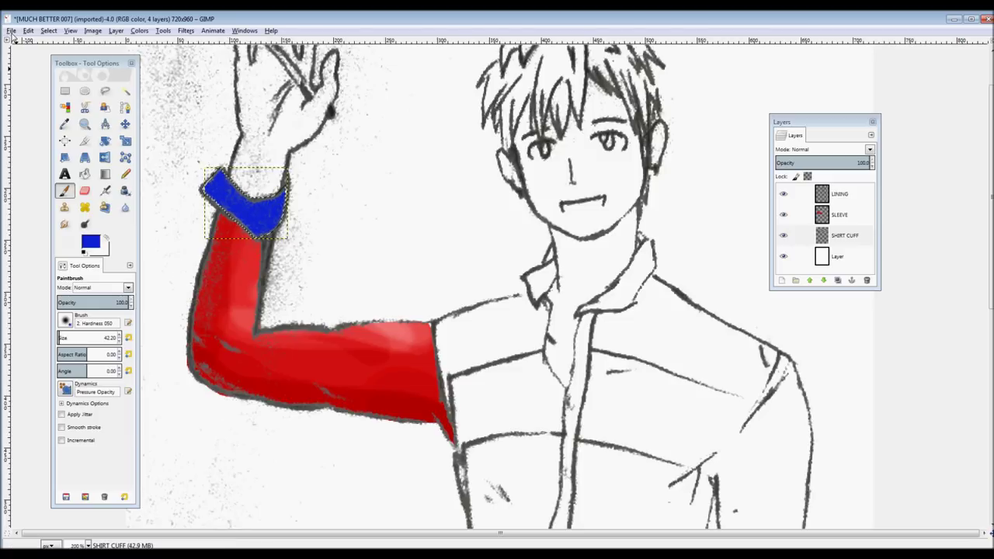
{"action": "left_click", "coordinate": [11, 31]}
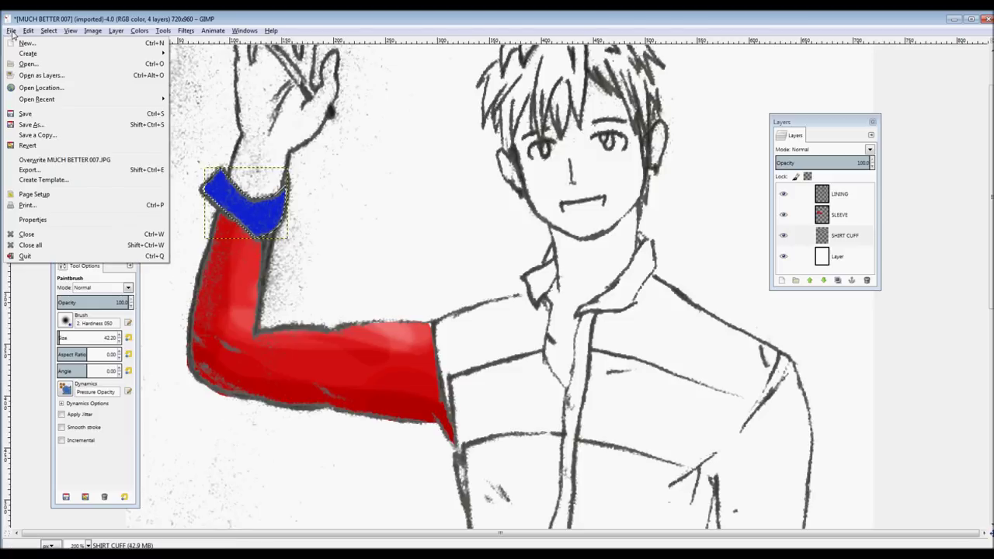
{"action": "left_click", "coordinate": [38, 126]}
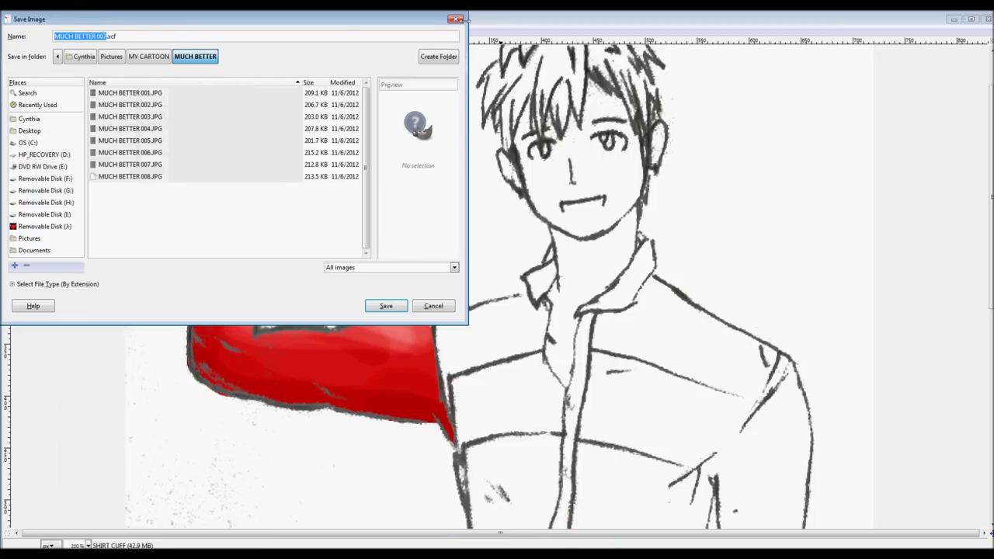
{"action": "left_click", "coordinate": [455, 21]}
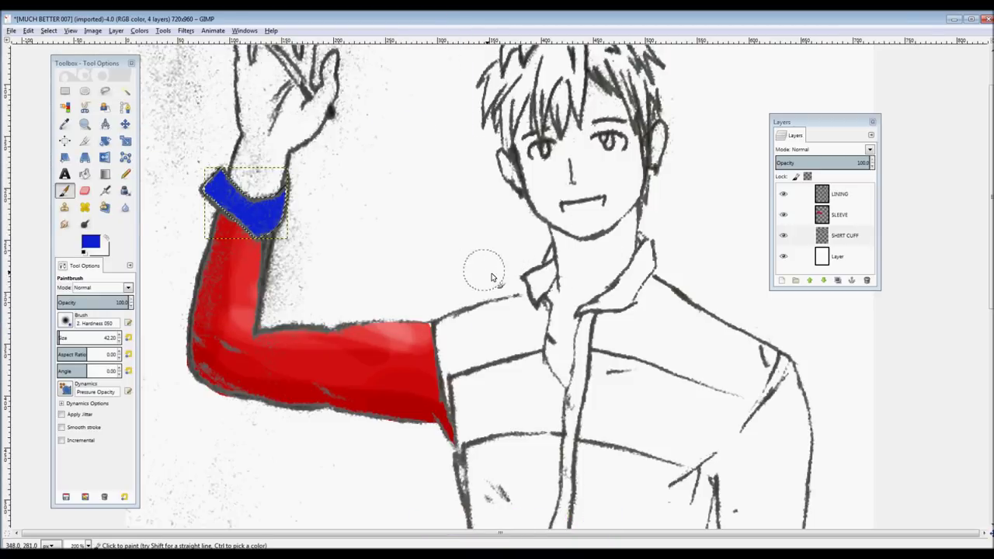